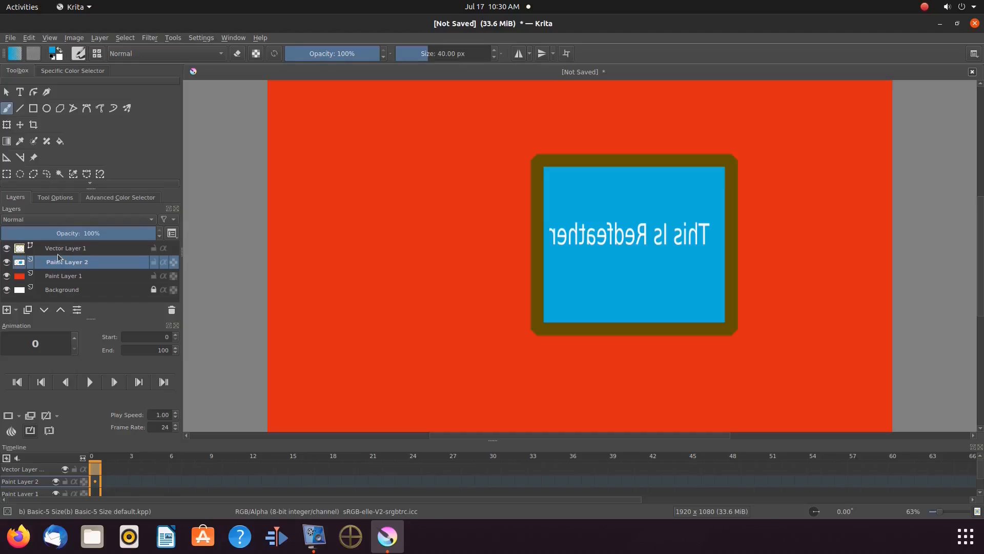
mouse_move(61, 279)
left_click(62, 247)
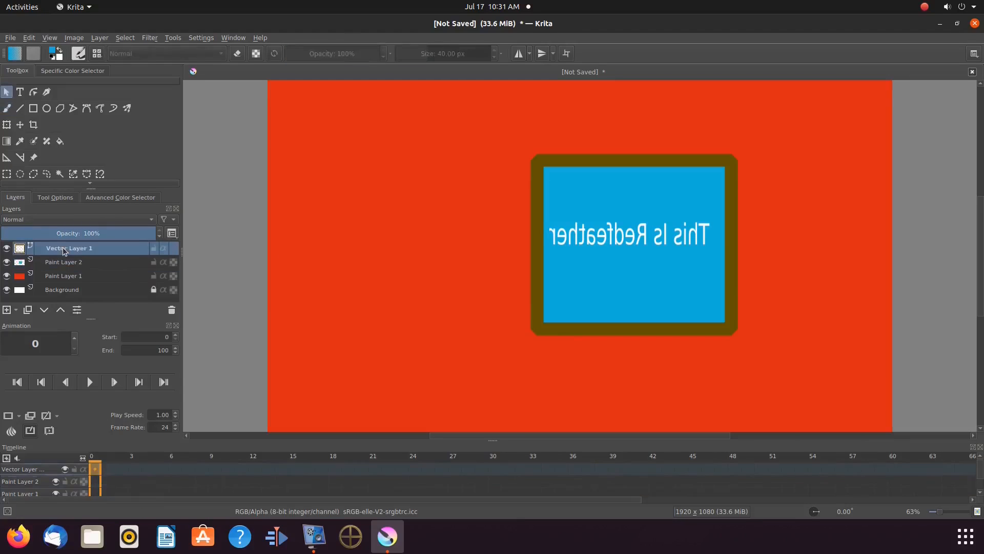
left_click(60, 276)
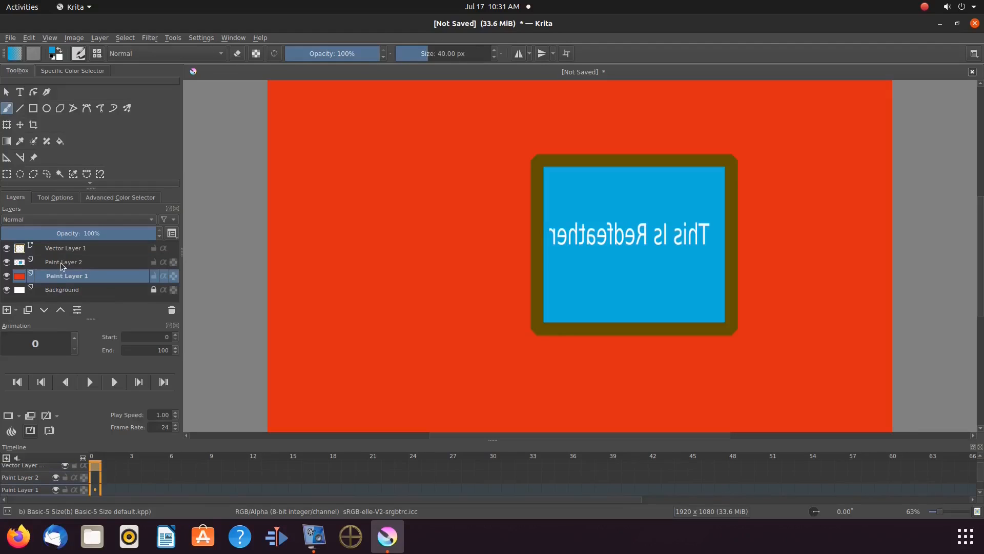
left_click(61, 263)
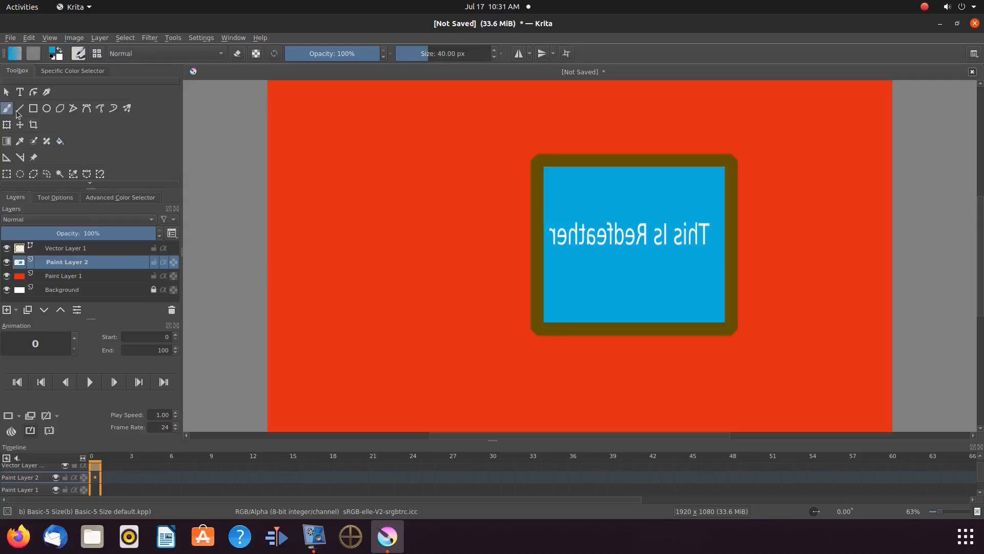
Add the text "This is Redfeather" to the canvas at font size 48.
left_click(19, 92)
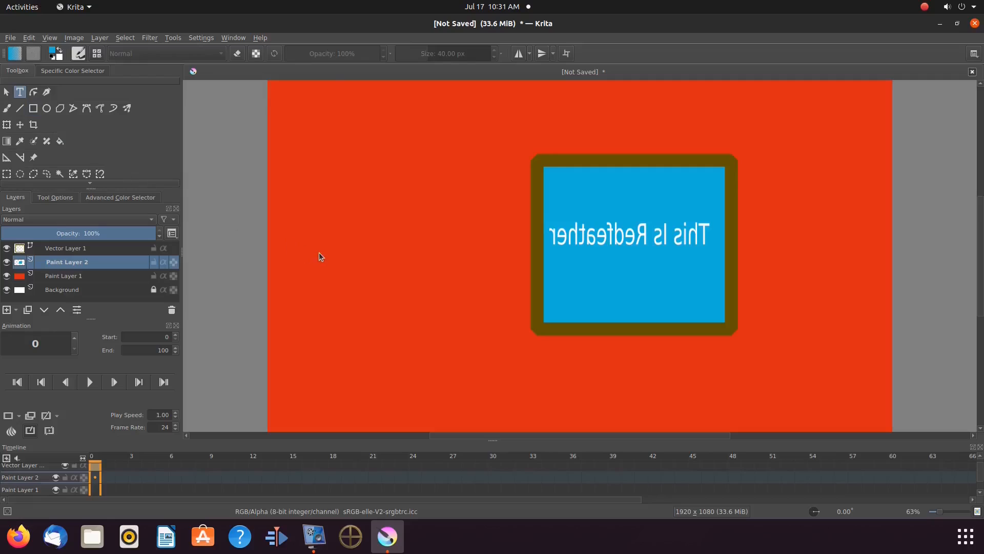
left_click_drag(390, 293, 391, 290)
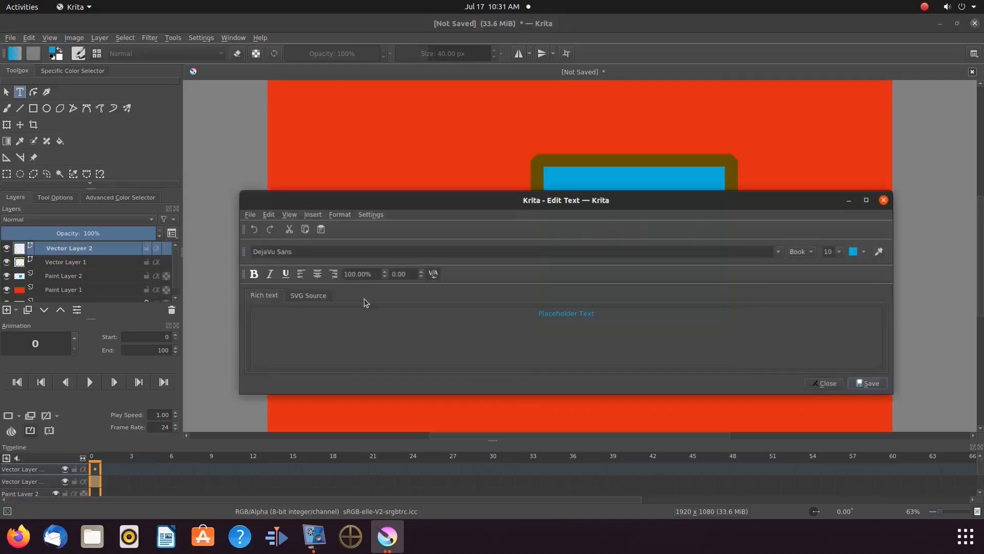
left_click_drag(537, 315, 591, 327)
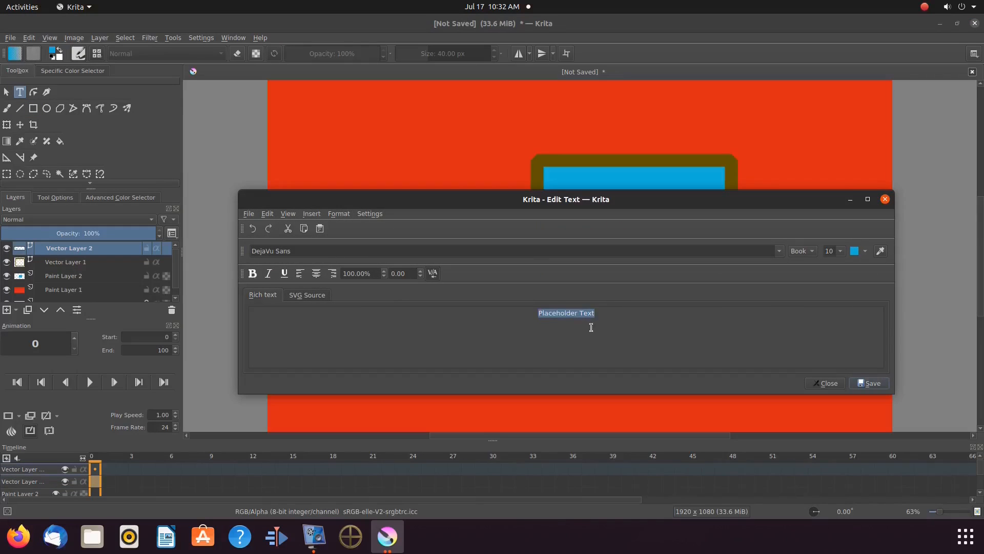
type("T")
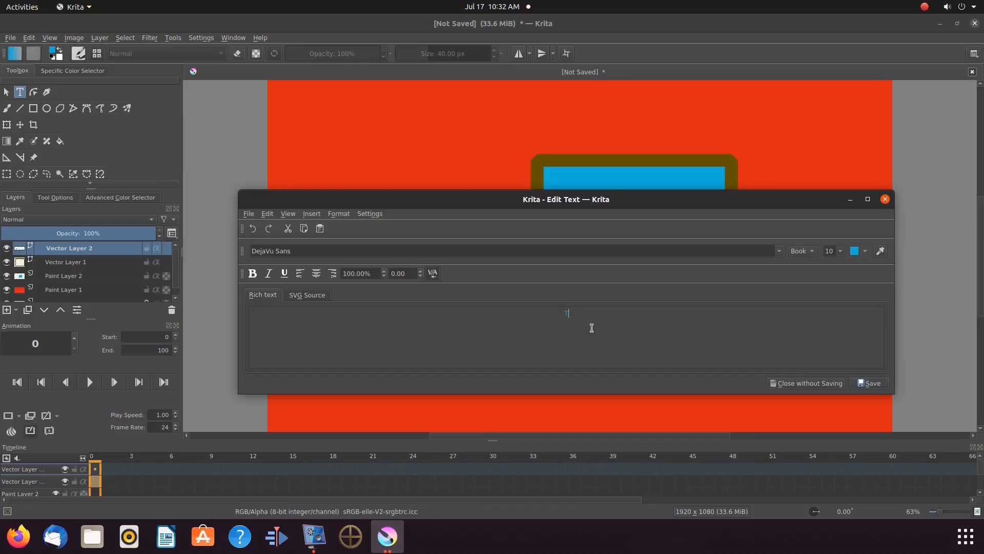
type("his is Redfeather")
left_click(841, 251)
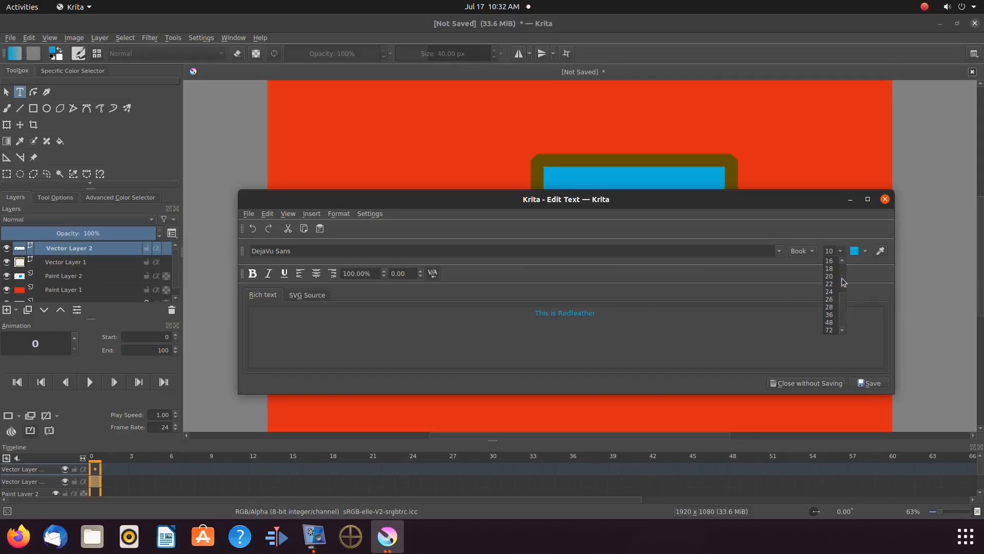
left_click(828, 322)
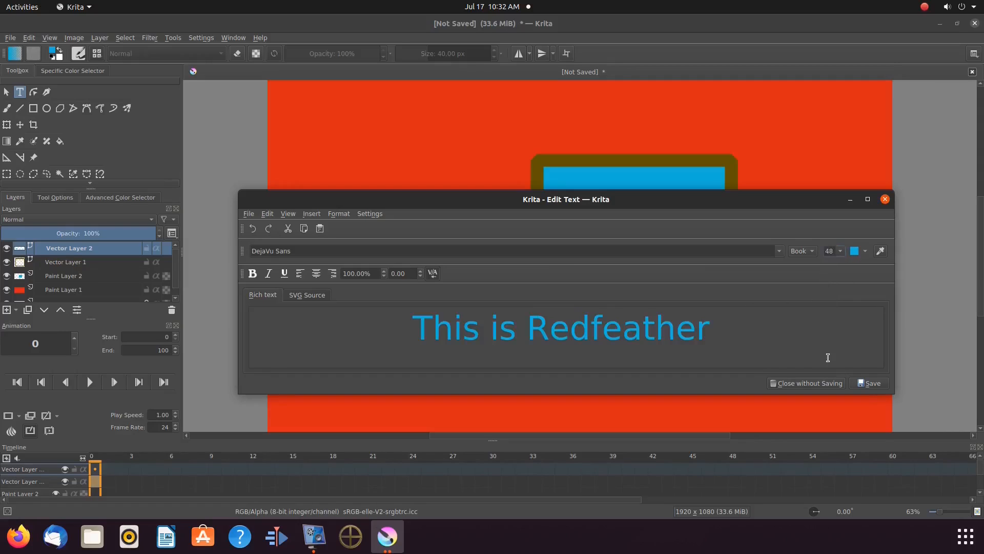
left_click(872, 384)
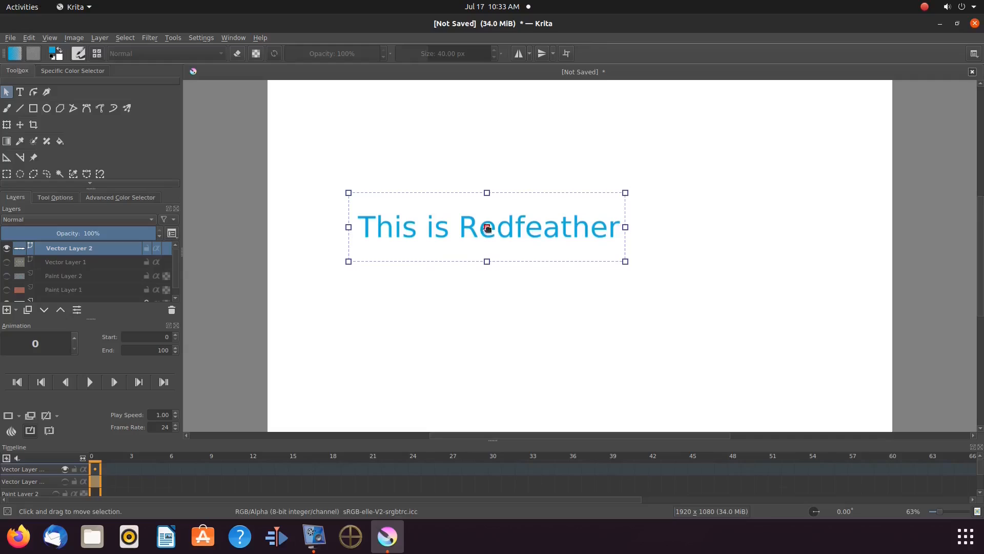
Move the text right toward the middle of the canvas and narrow it from both sides with the Transform tool.
left_click_drag(486, 227, 554, 226)
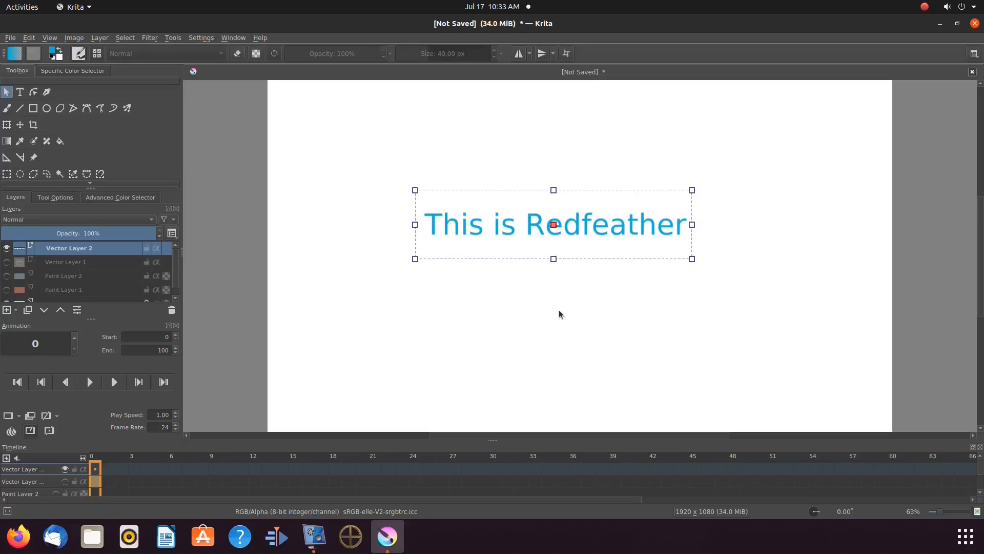
key("ctrl+t")
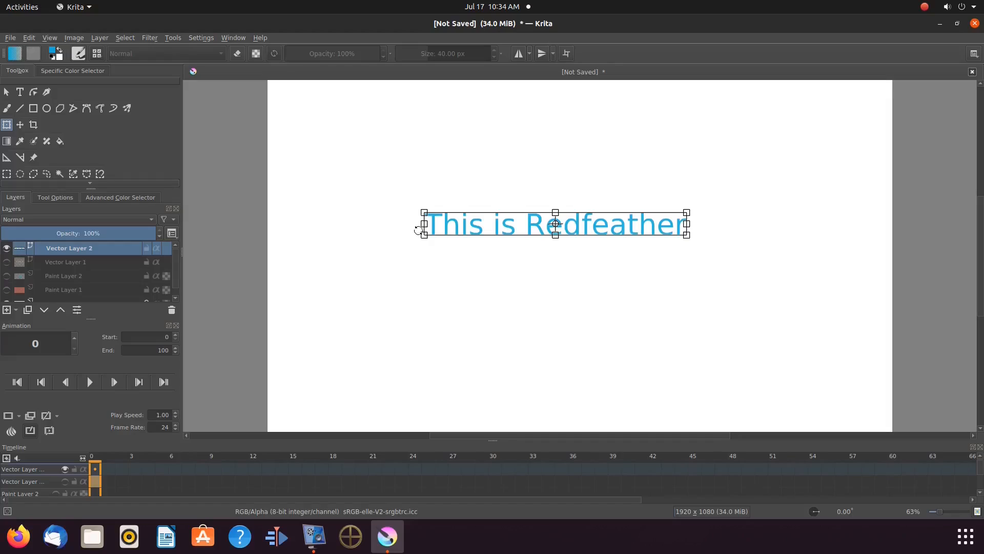
left_click_drag(426, 223, 485, 224)
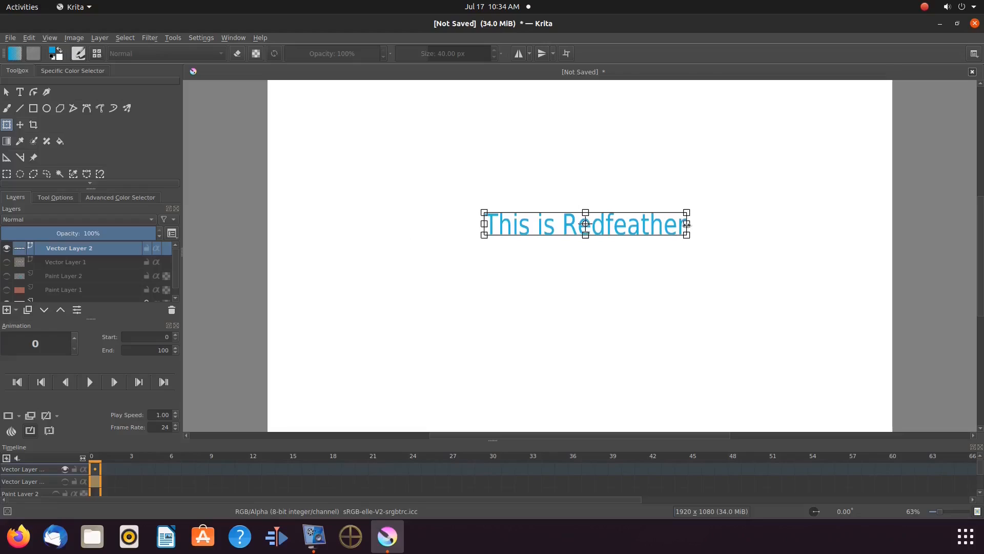
left_click_drag(687, 224, 651, 227)
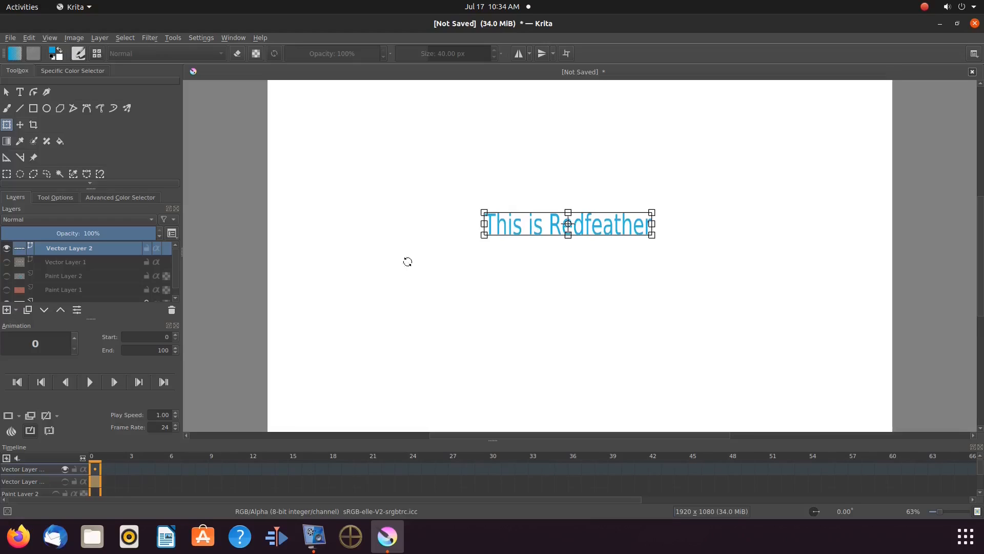
Draw a dark brown rectangular frame around the text, reusing the brown from the recent colours.
left_click(34, 110)
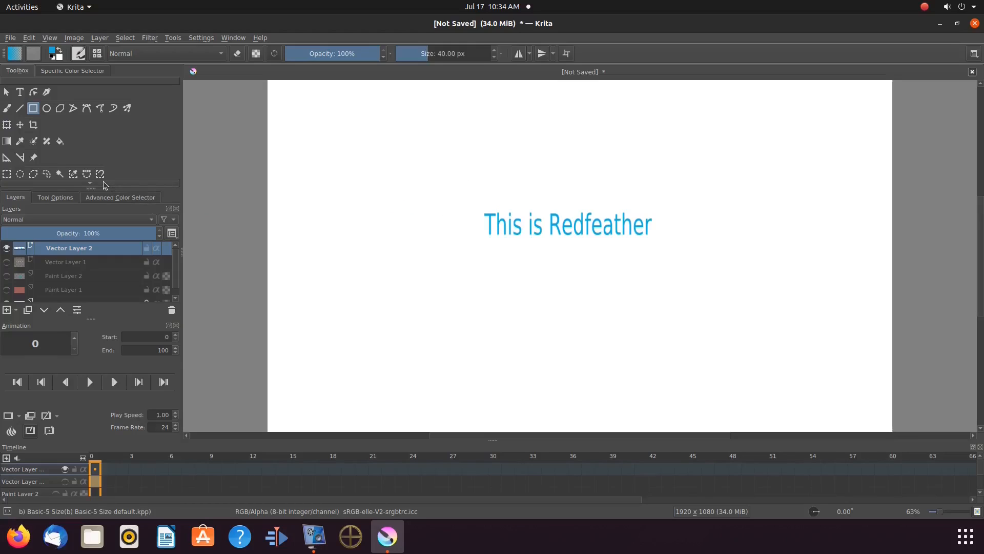
left_click(121, 199)
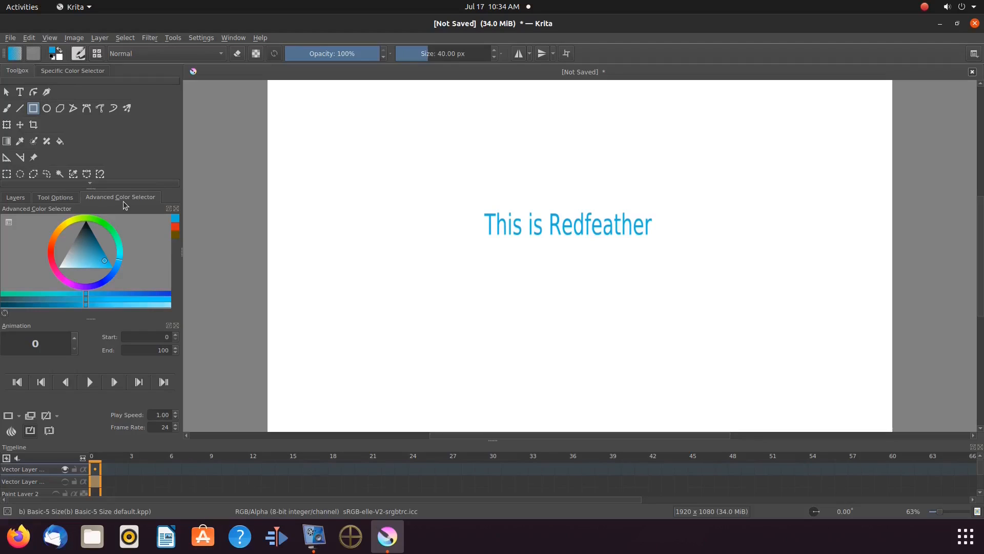
left_click(176, 235)
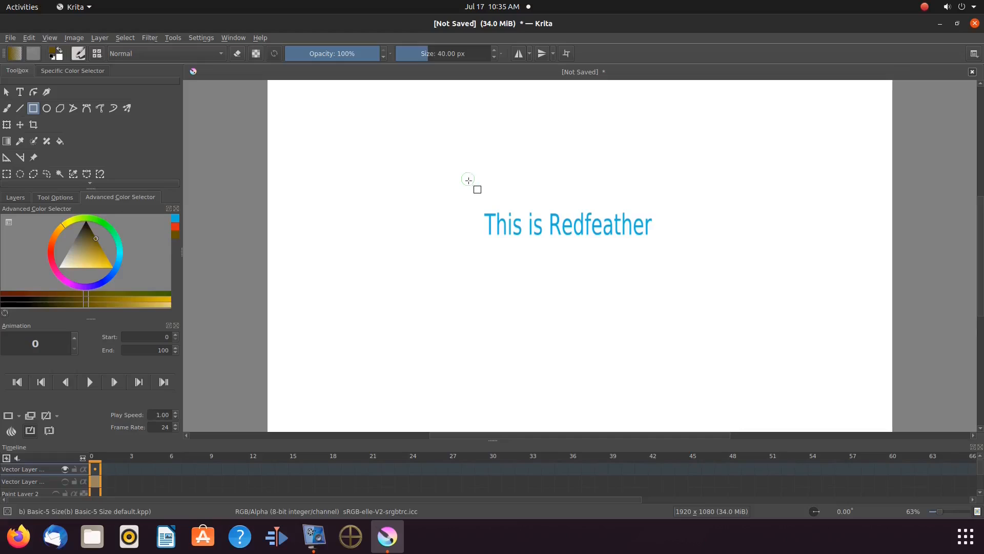
left_click_drag(467, 178, 663, 256)
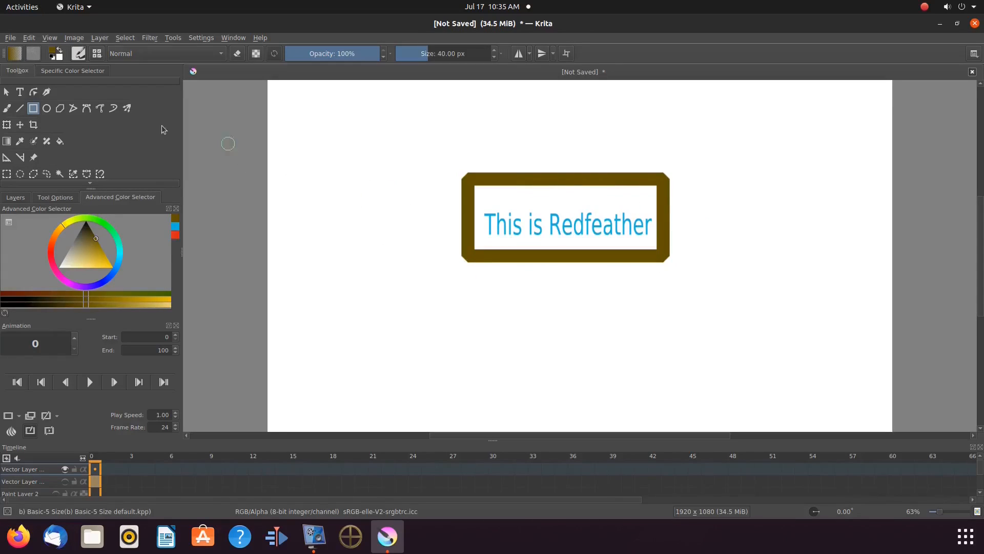
Nudge the text up and left within the brown frame and enlarge the frame on all four sides to about 1008 × 342 px.
left_click(6, 91)
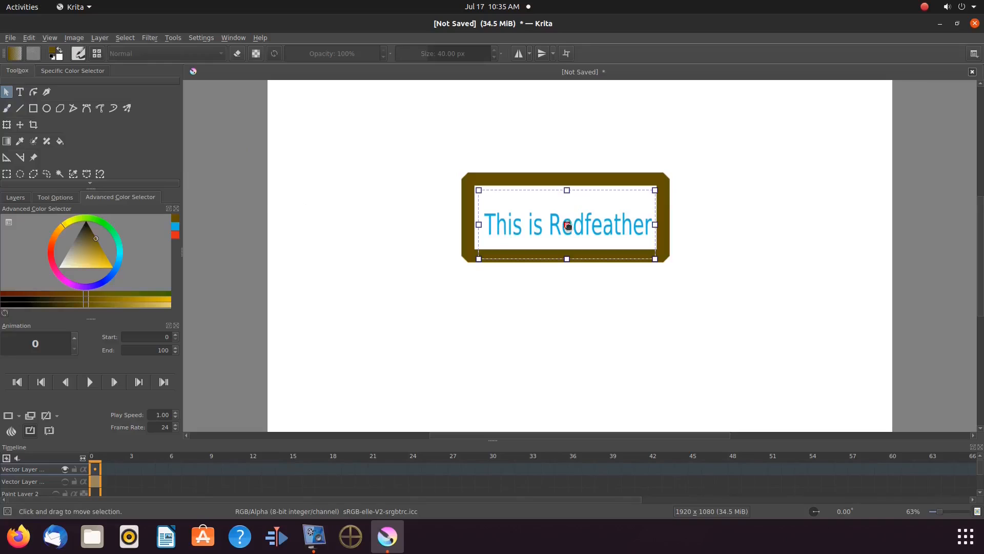
left_click_drag(568, 226, 564, 220)
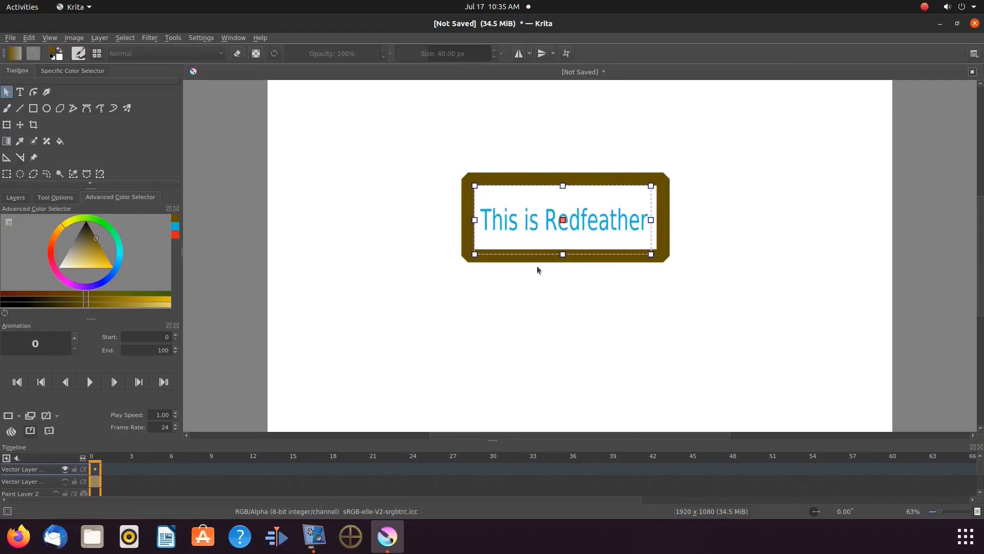
left_click(468, 238)
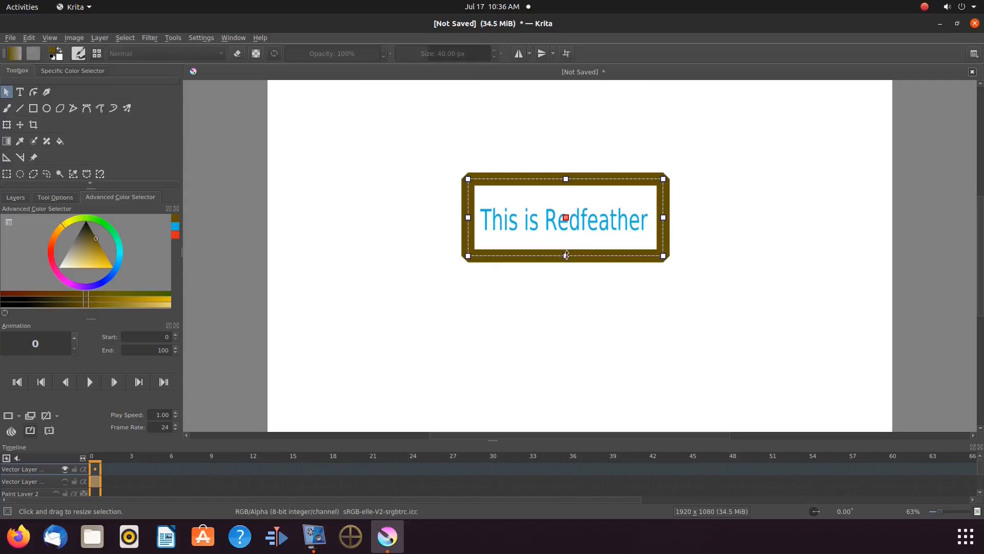
left_click_drag(565, 255, 566, 273)
left_click_drag(566, 179, 565, 161)
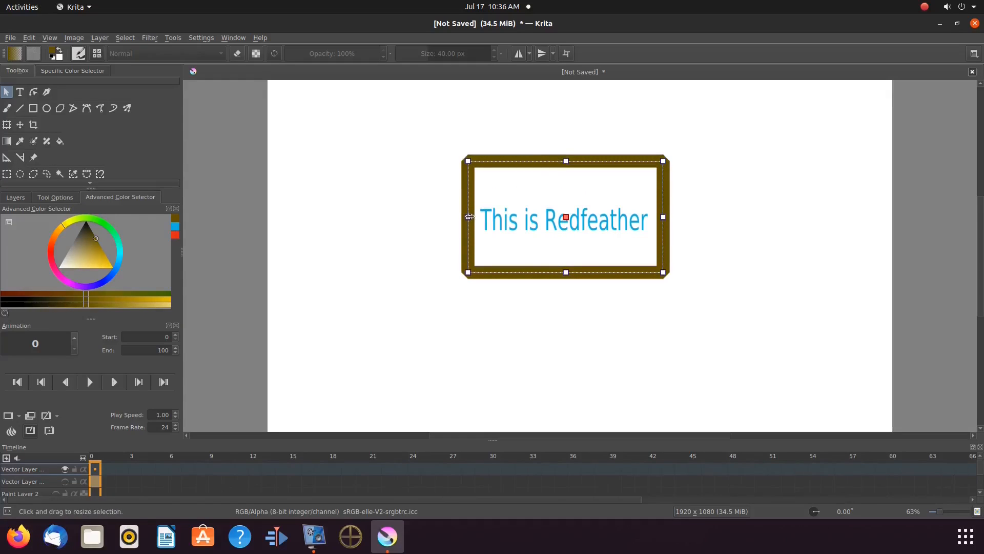
left_click_drag(469, 217, 461, 217)
left_click_drag(663, 216, 671, 217)
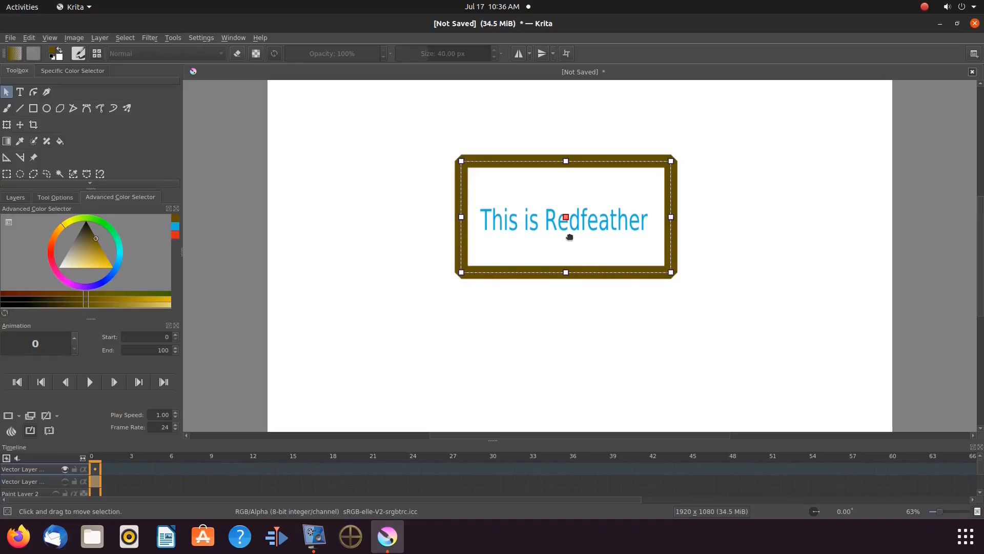
left_click(519, 322)
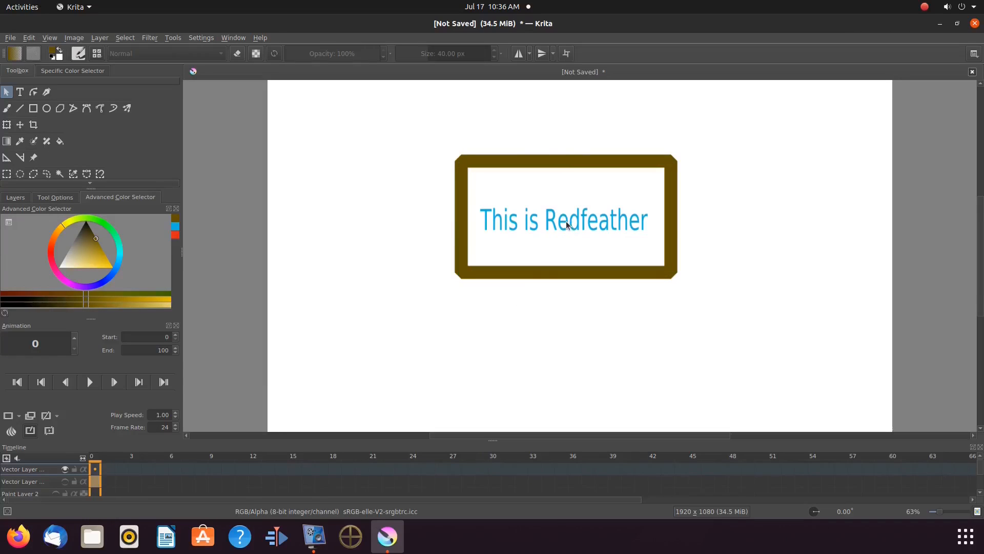
Try to select the text inside the brown frame directly.
left_click(567, 224)
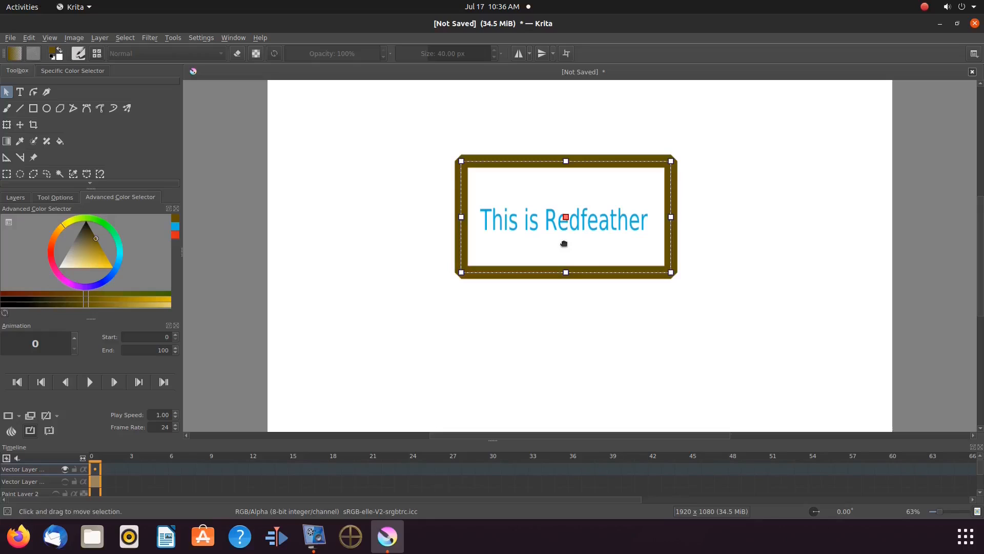
left_click(557, 295)
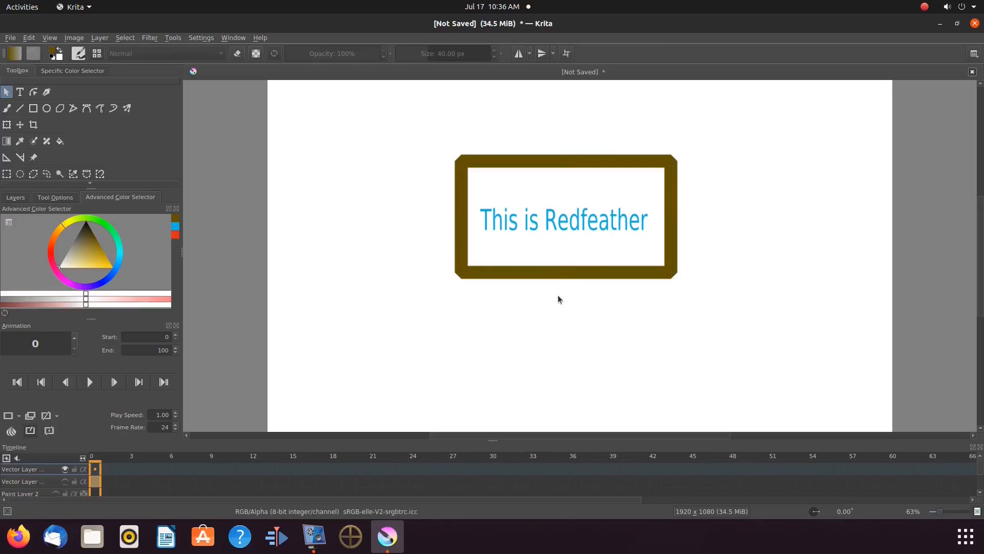
left_click(563, 224)
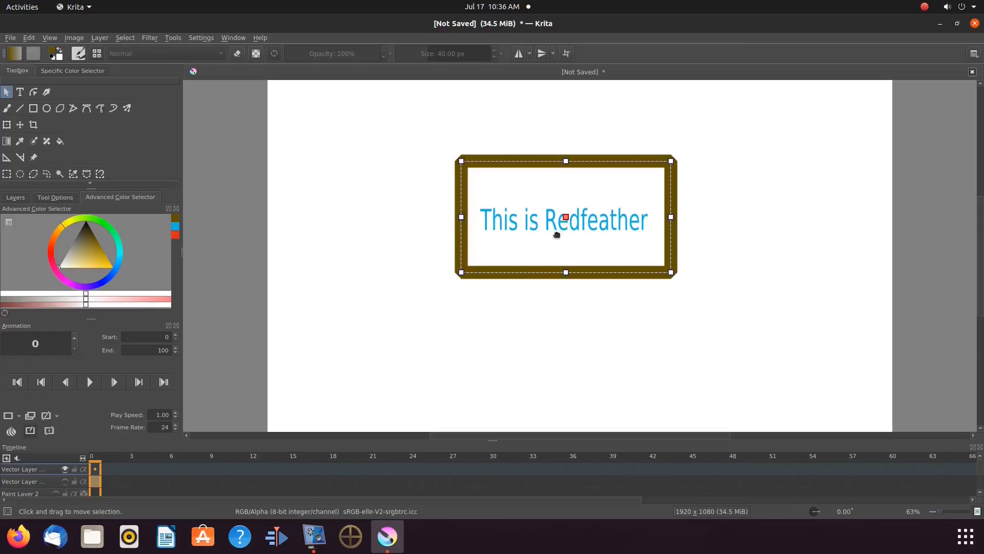
left_click(548, 297)
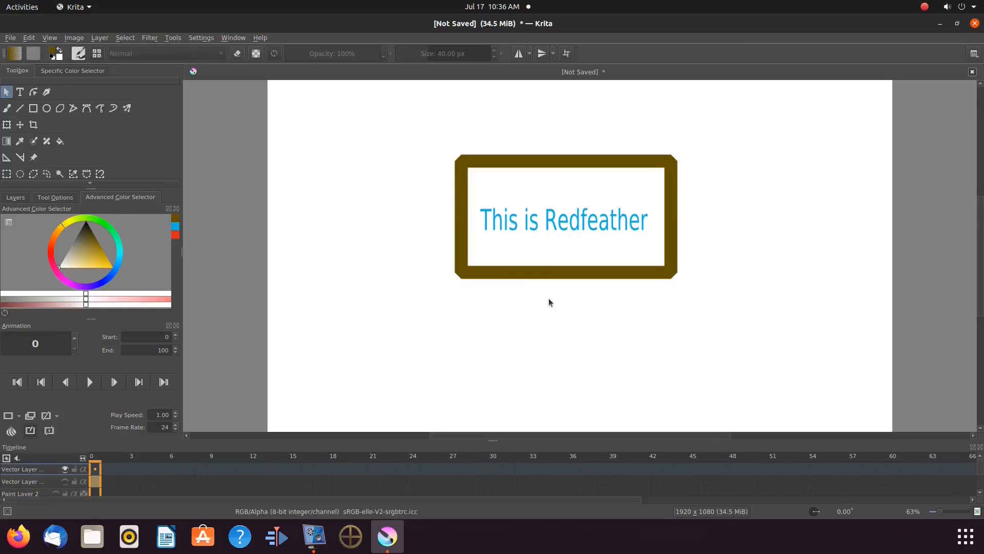
Try to open the text for editing with the Text tool without selecting it.
left_click(19, 92)
left_click(66, 198)
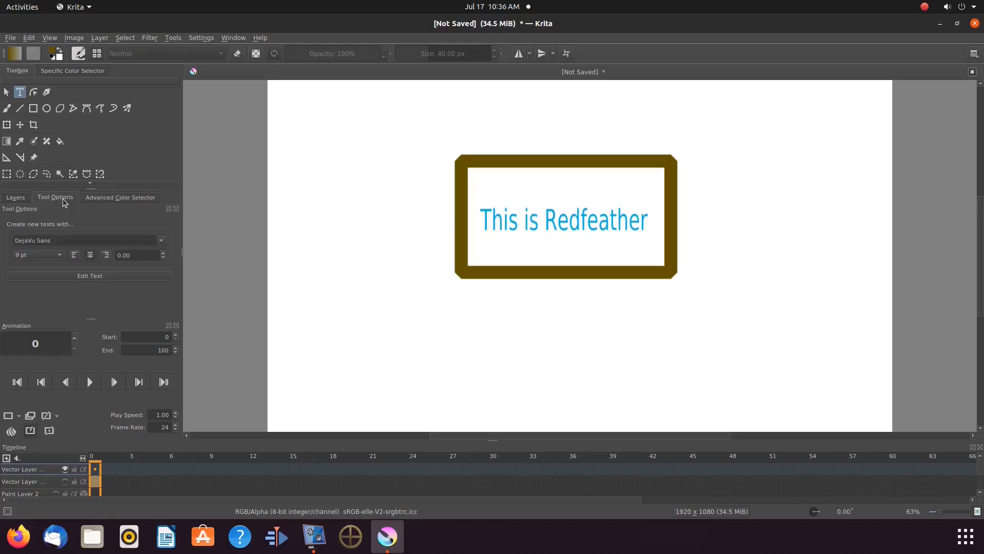
left_click(85, 278)
left_click(7, 91)
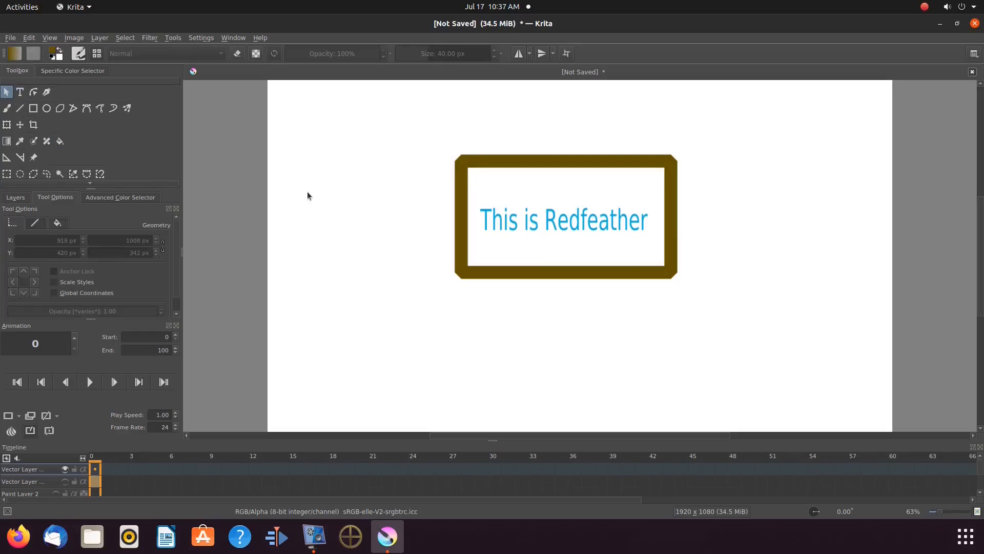
Move the brown frame left to about X 754 px, Y 423 px, so the end of the text sticks out.
left_click(554, 232)
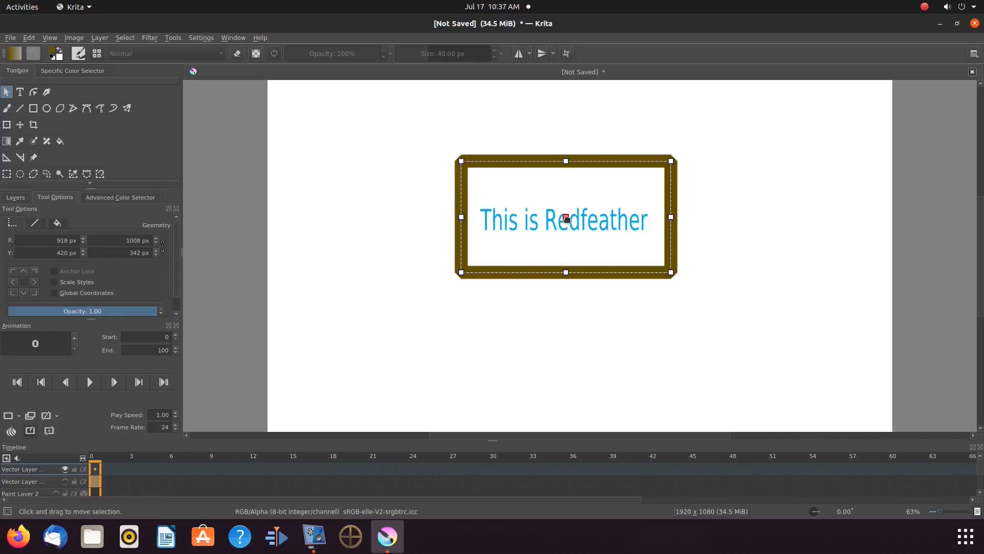
left_click_drag(565, 218, 555, 218)
left_click_drag(538, 221, 506, 222)
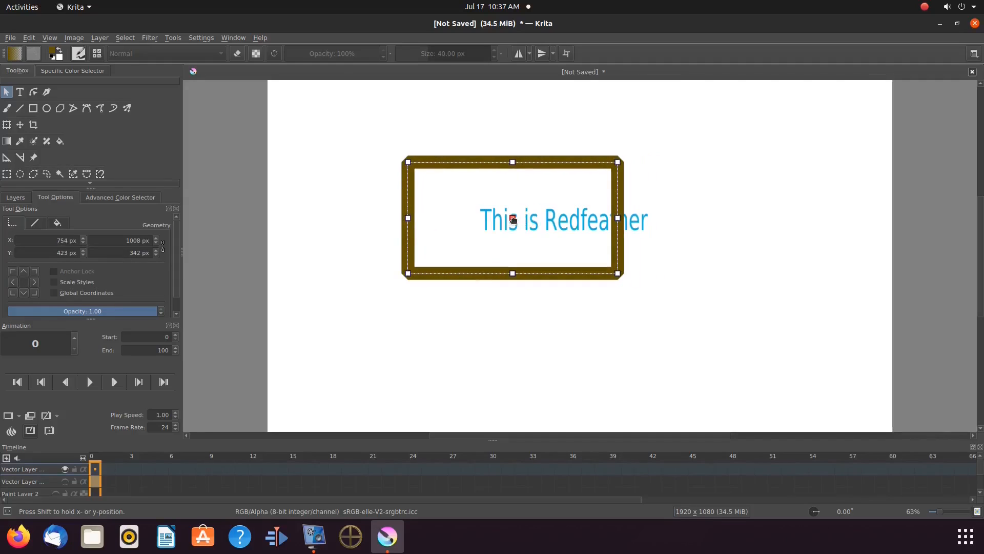
Select the text by its exposed end and open it for editing.
left_click(639, 224)
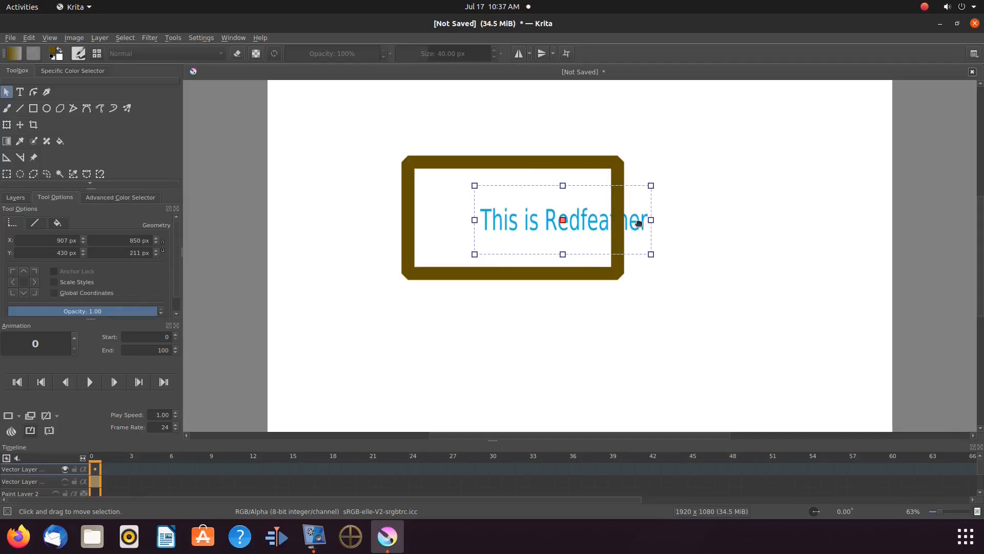
key("t")
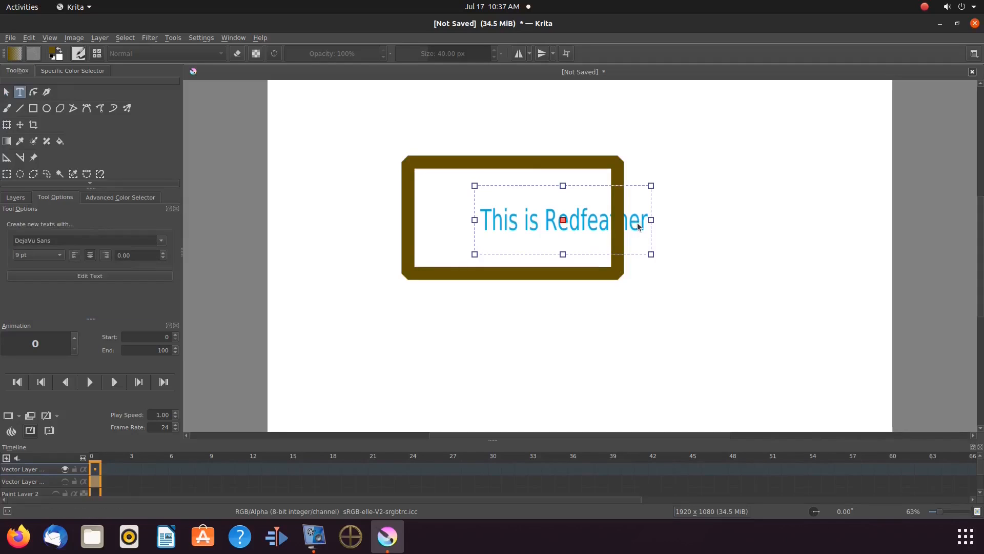
left_click(136, 275)
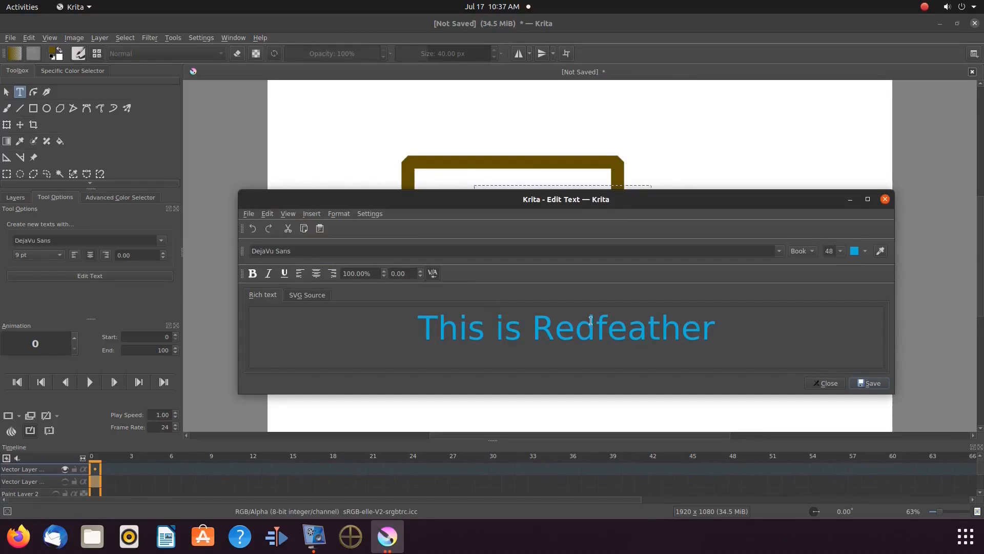
Change the colour of the text "This is Redfeather" to white, save it and close the text editor.
left_click(866, 252)
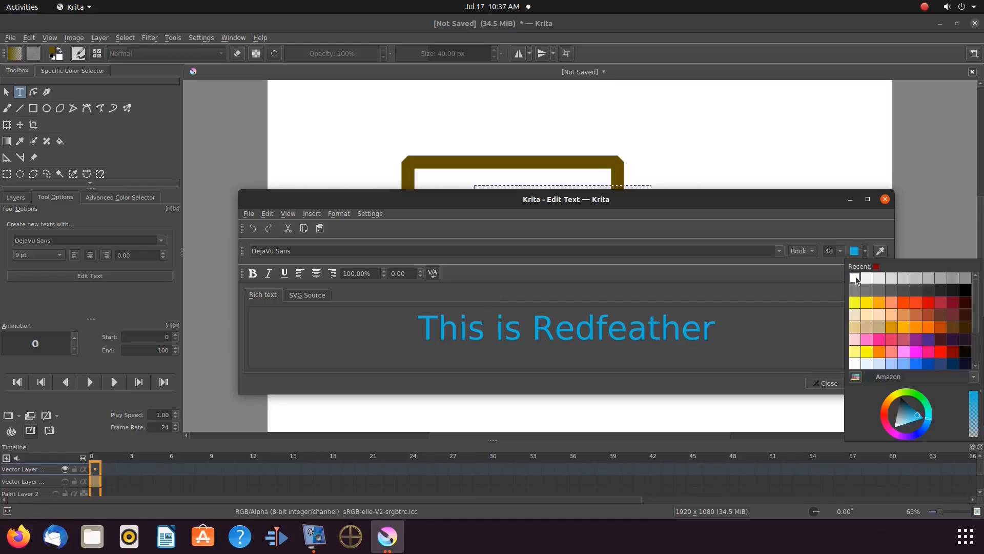
left_click(855, 278)
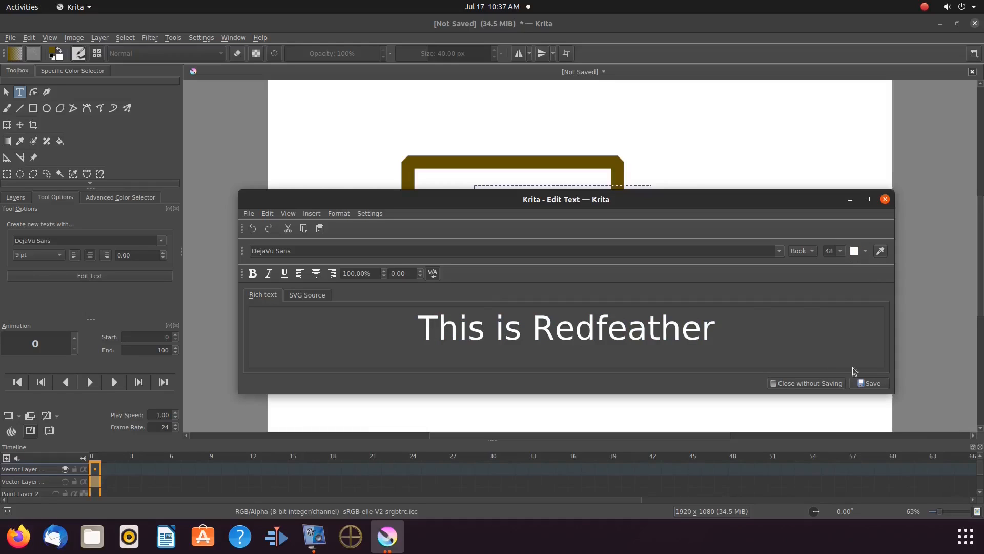
left_click(878, 385)
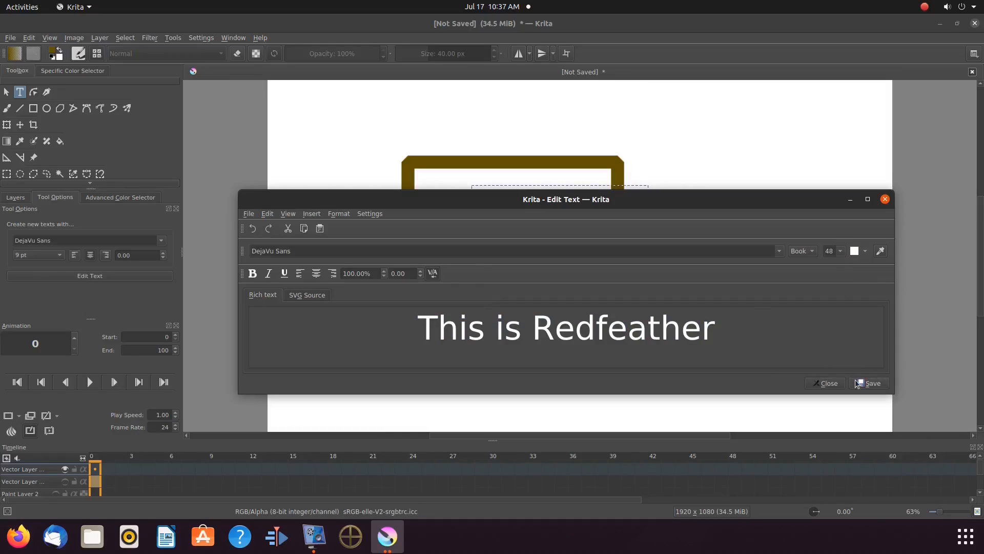
left_click(828, 383)
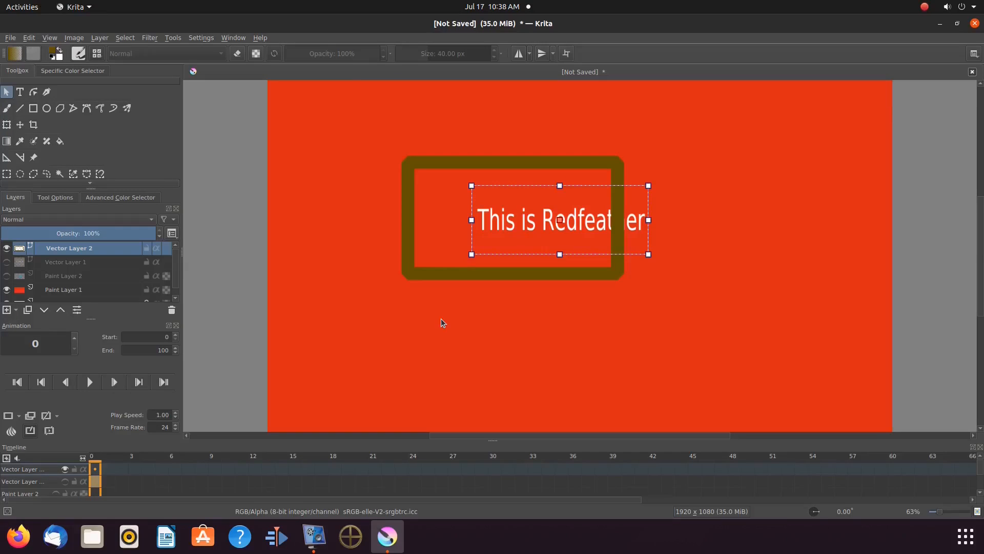
Move the white text left so it fits inside the brown frame, and mirror the whole image horizontally.
left_click(561, 222)
left_click_drag(560, 222, 515, 219)
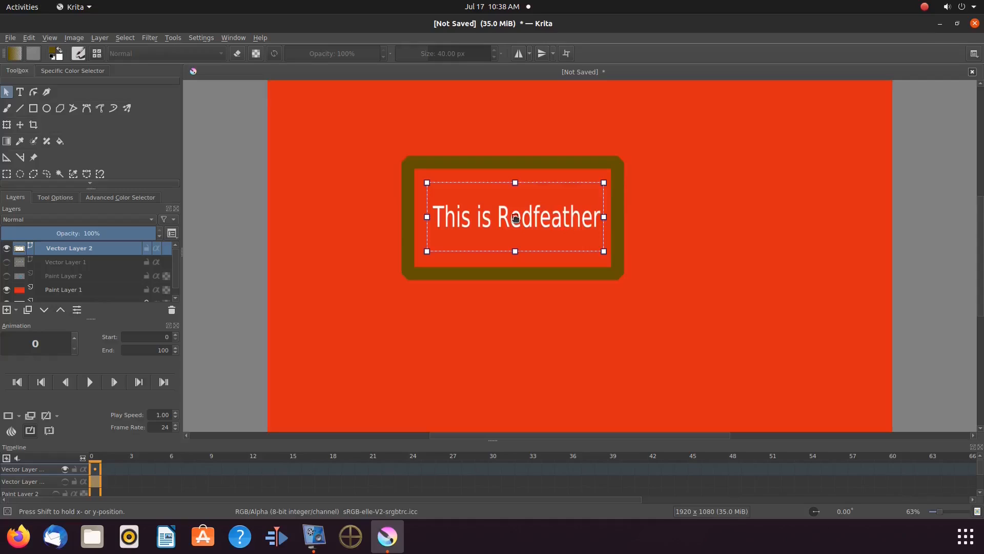
left_click(73, 38)
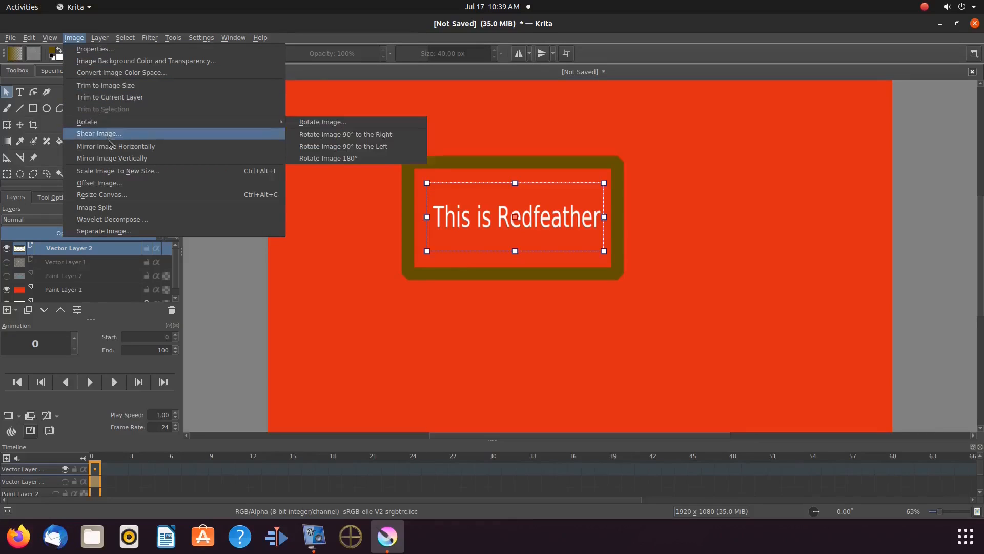
left_click(144, 148)
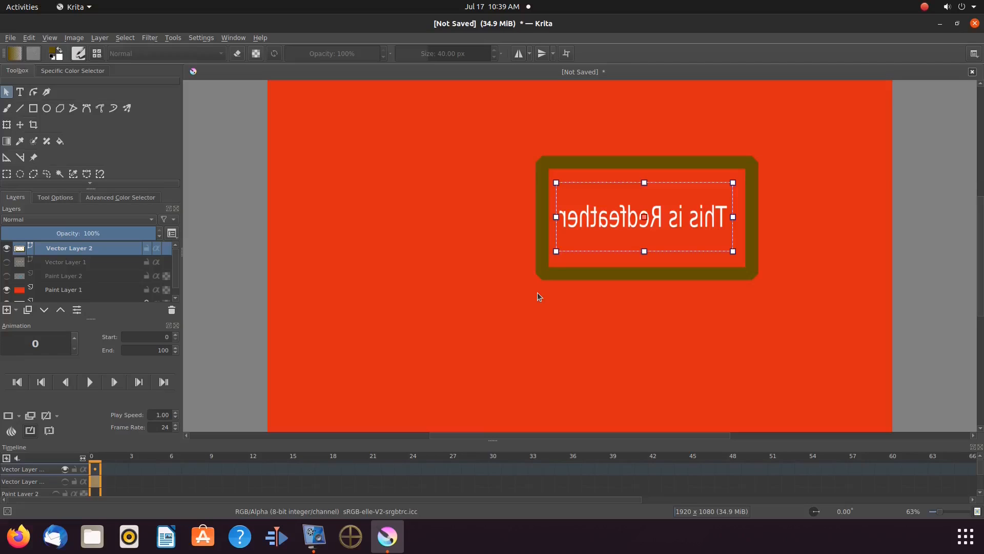
Move the mirrored text left towards the middle of the canvas and move the brown frame left to surround it.
left_click_drag(644, 217, 564, 219)
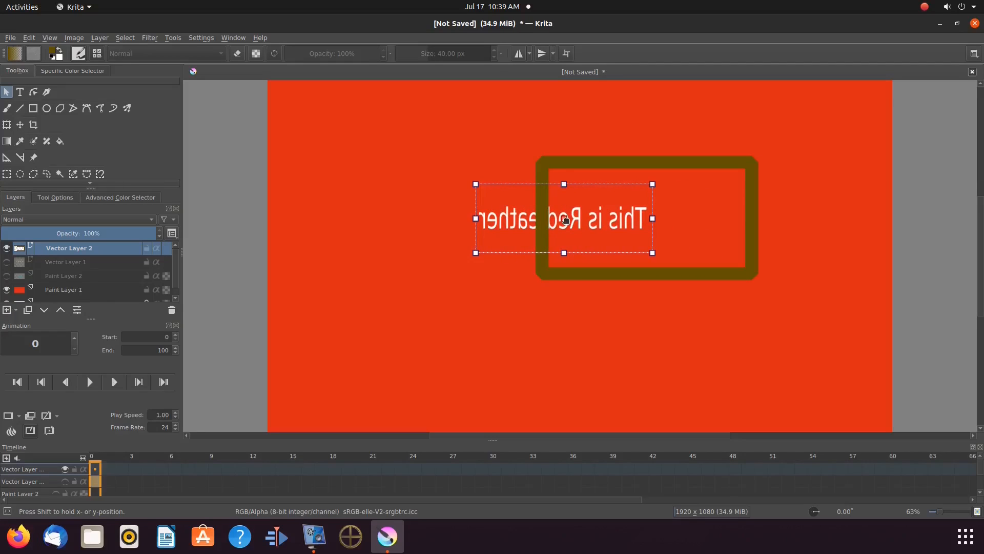
left_click(602, 278)
left_click_drag(644, 220, 564, 214)
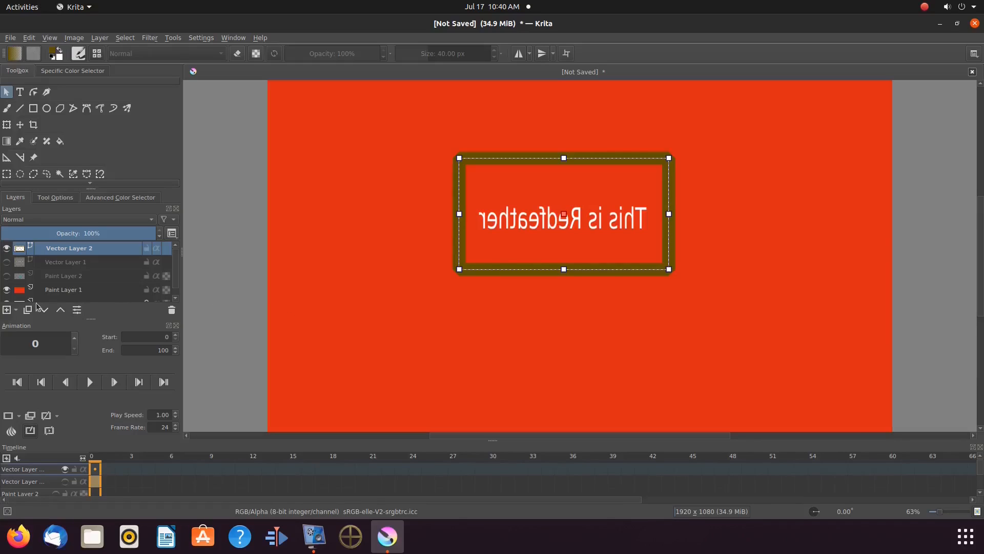
Add a new paint layer and place it directly below Vector Layer 2.
left_click(7, 310)
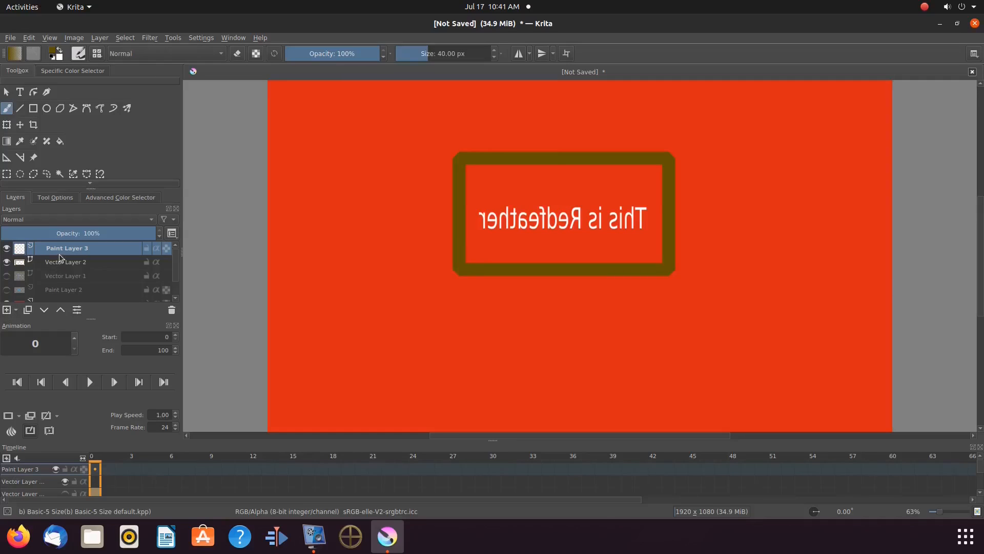
mouse_move(63, 249)
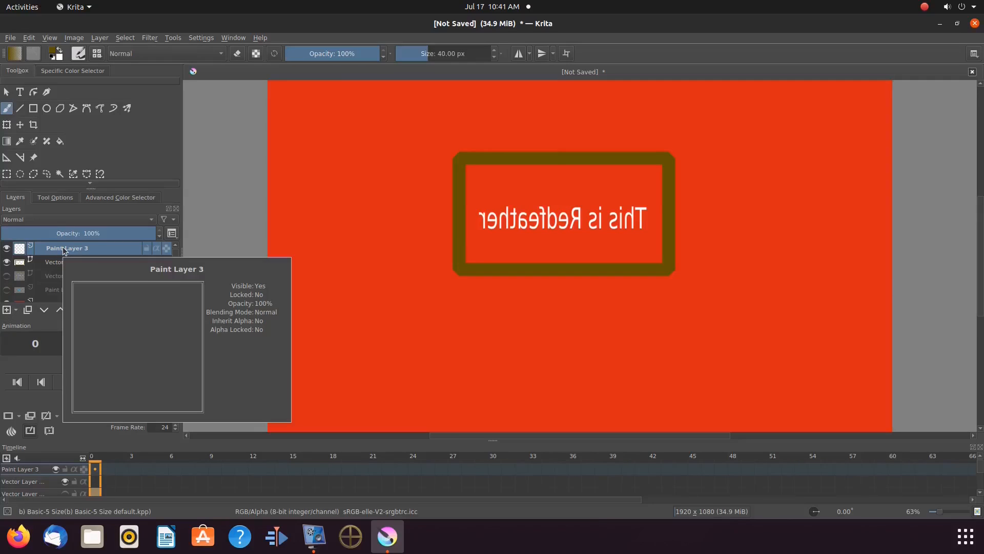
left_click_drag(63, 249, 58, 268)
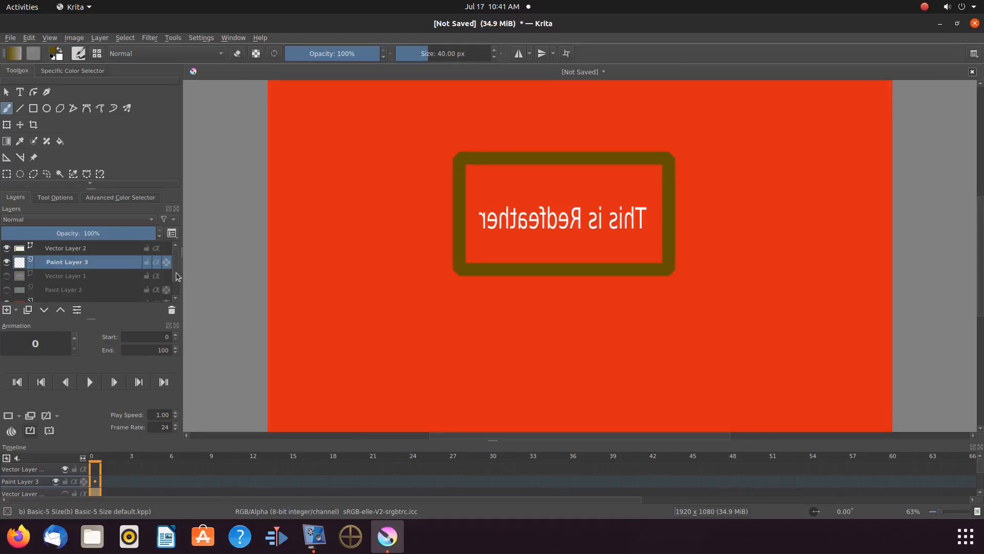
Hide the red Paint Layer 1.
scroll(177, 272, "down", 2)
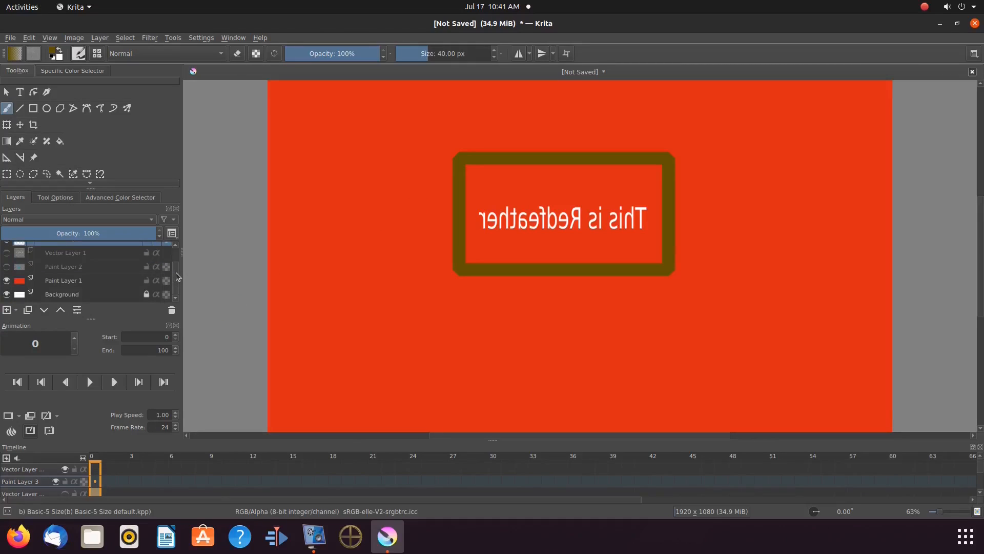
left_click(7, 281)
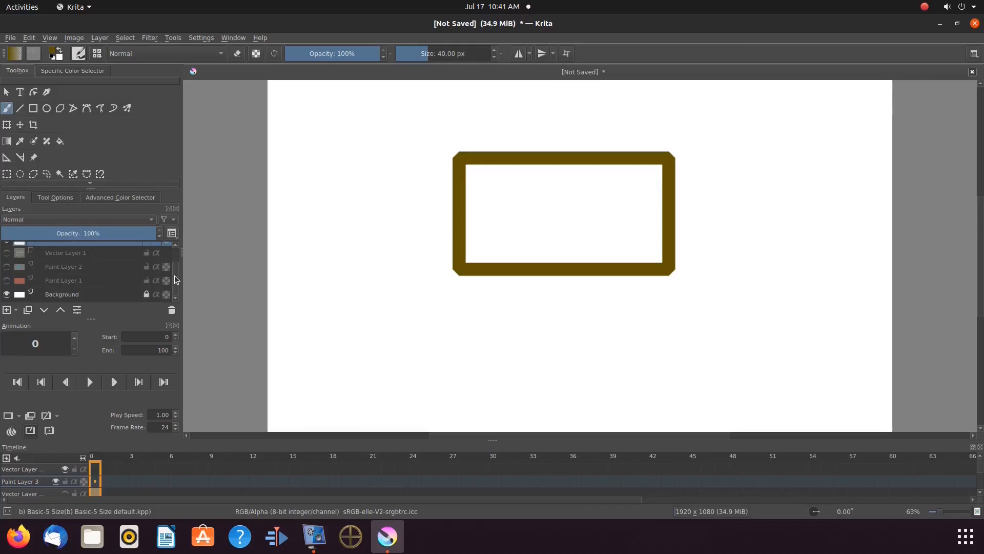
scroll(174, 278, "up", 2)
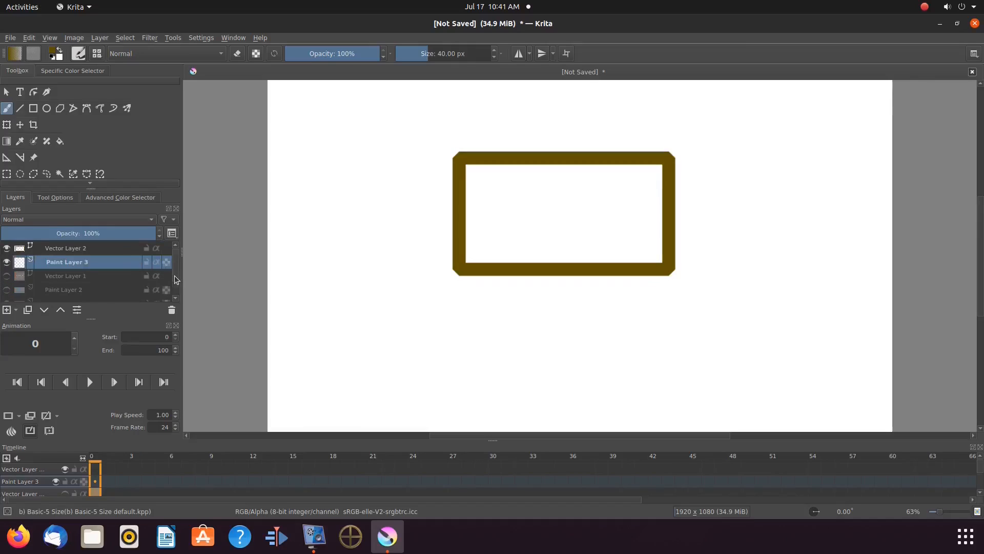
Fill a rectangular selection of the brown frame's interior with the recently used blue on Paint Layer 3, and deselect it.
left_click(107, 199)
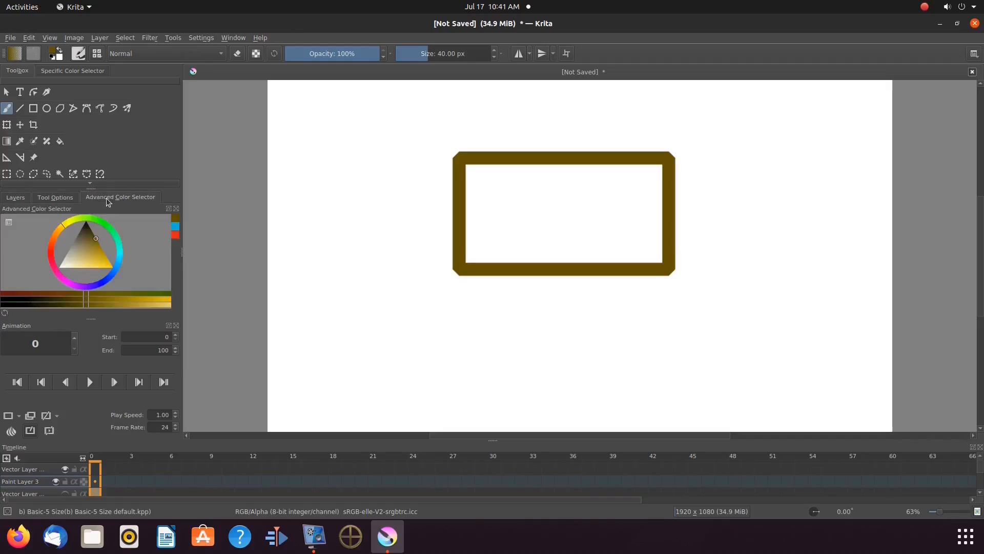
left_click(177, 229)
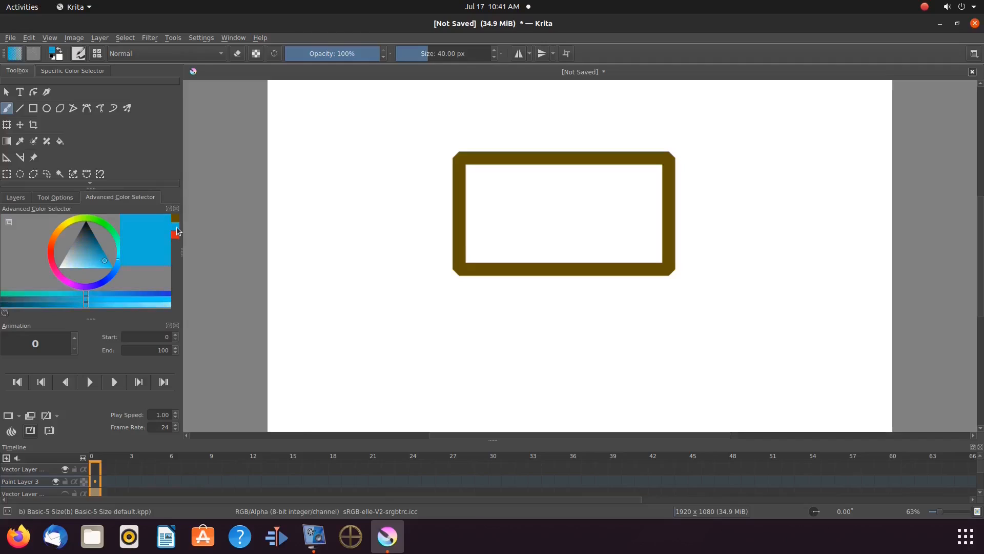
left_click(9, 177)
left_click_drag(466, 165, 661, 262)
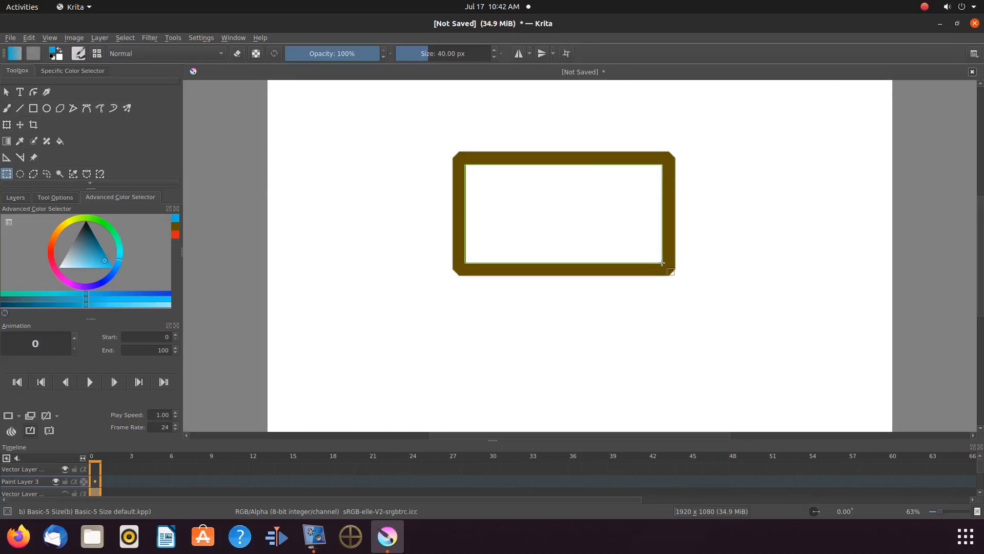
left_click_drag(662, 262, 662, 263)
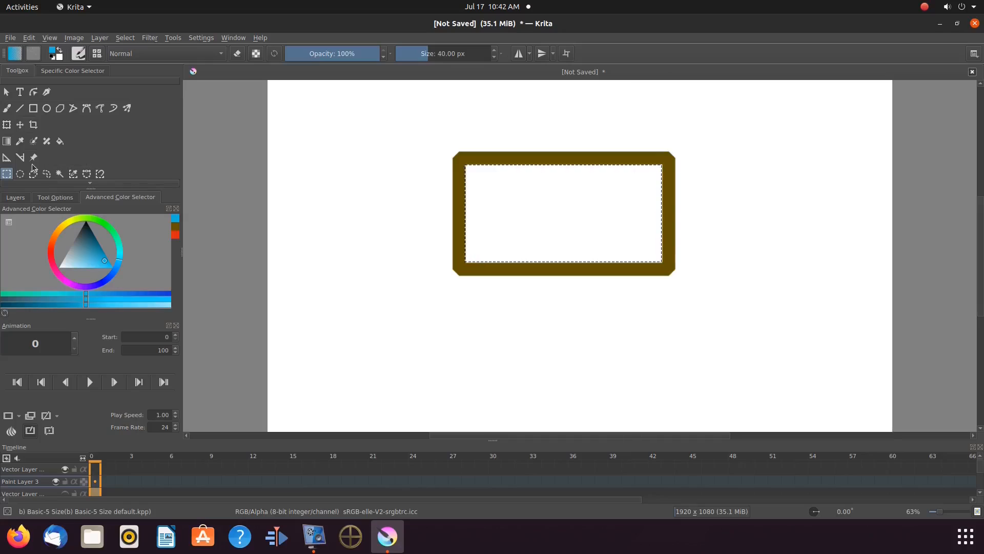
left_click(59, 141)
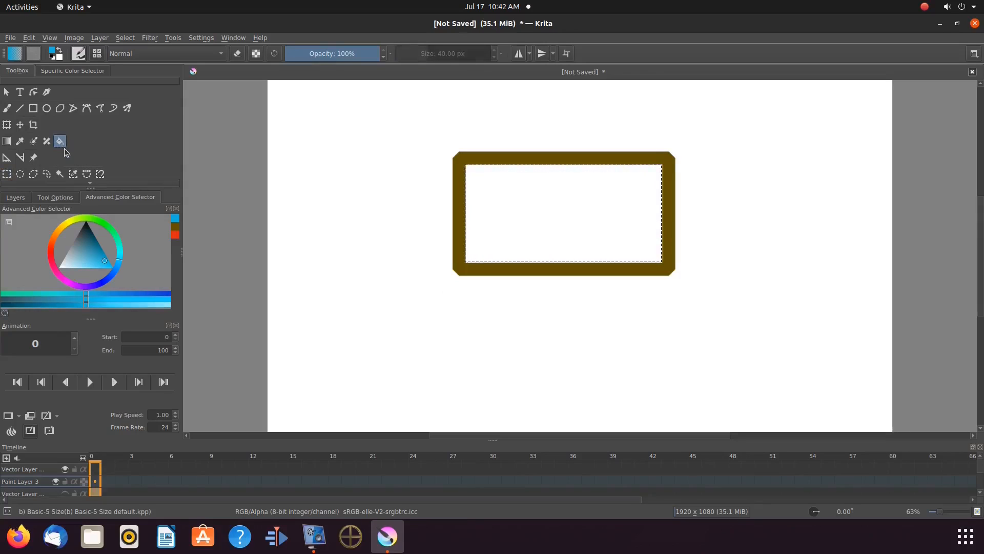
left_click(544, 211)
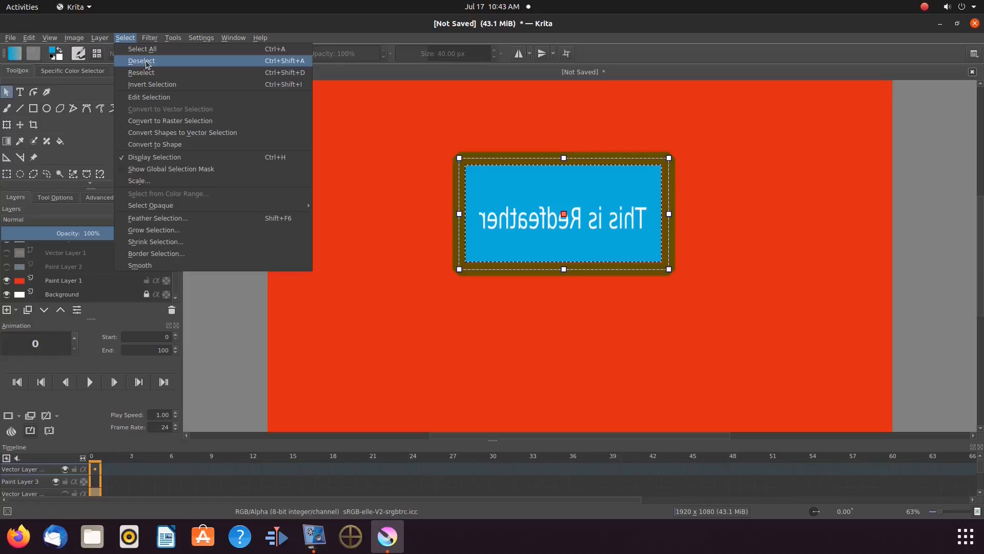
left_click(147, 64)
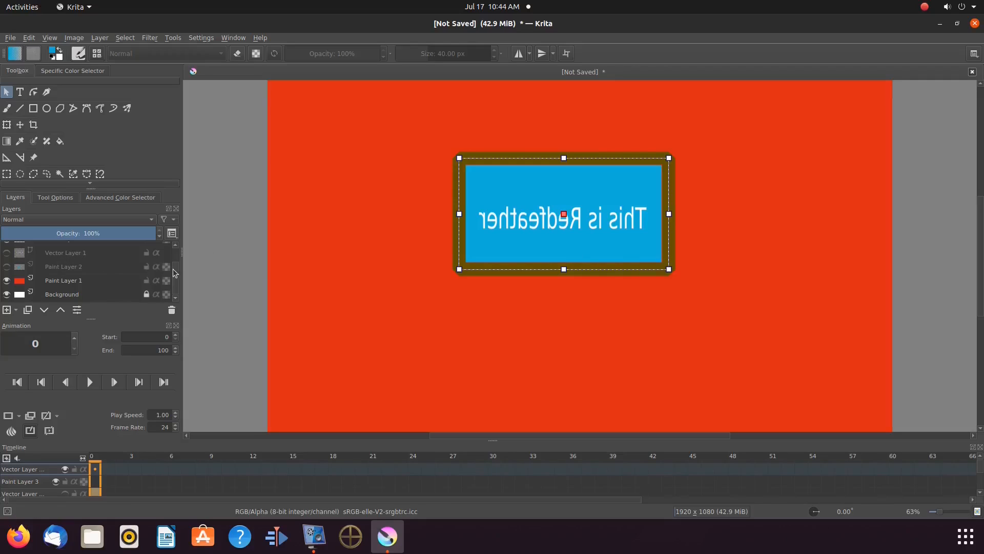
Transform the blue rectangle on Paint Layer 3, stretching its four sides slightly outward to meet the brown frame's inner edges.
scroll(176, 270, "up", 2)
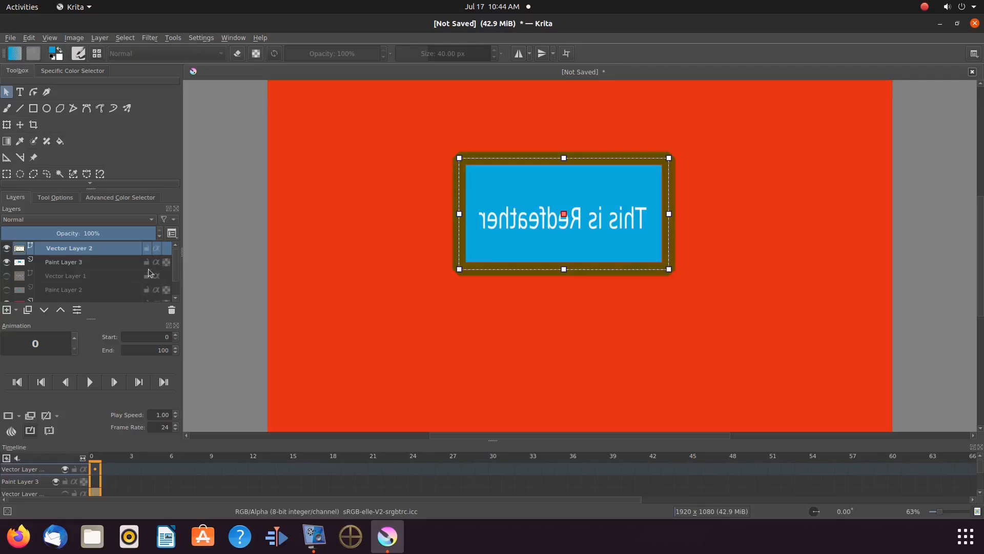
left_click(60, 262)
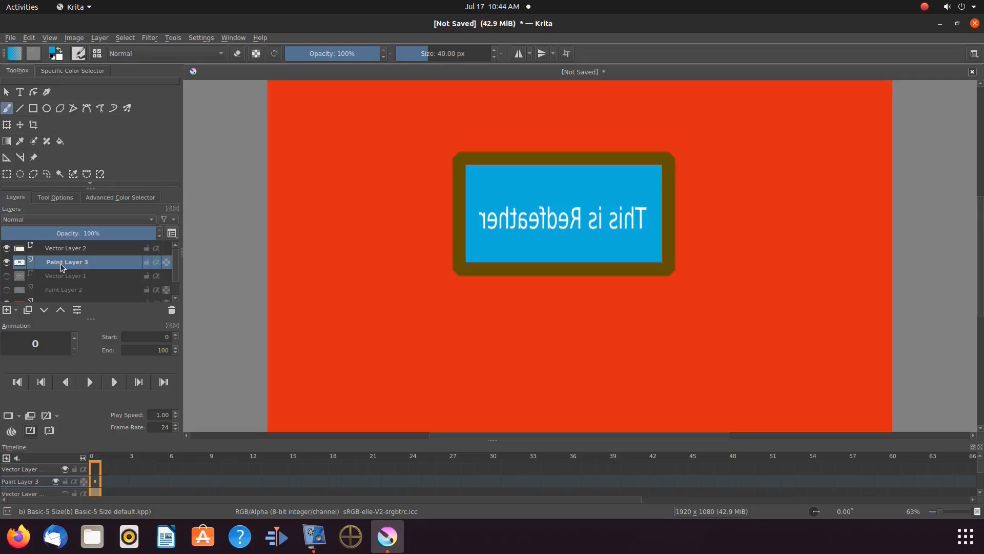
mouse_move(61, 263)
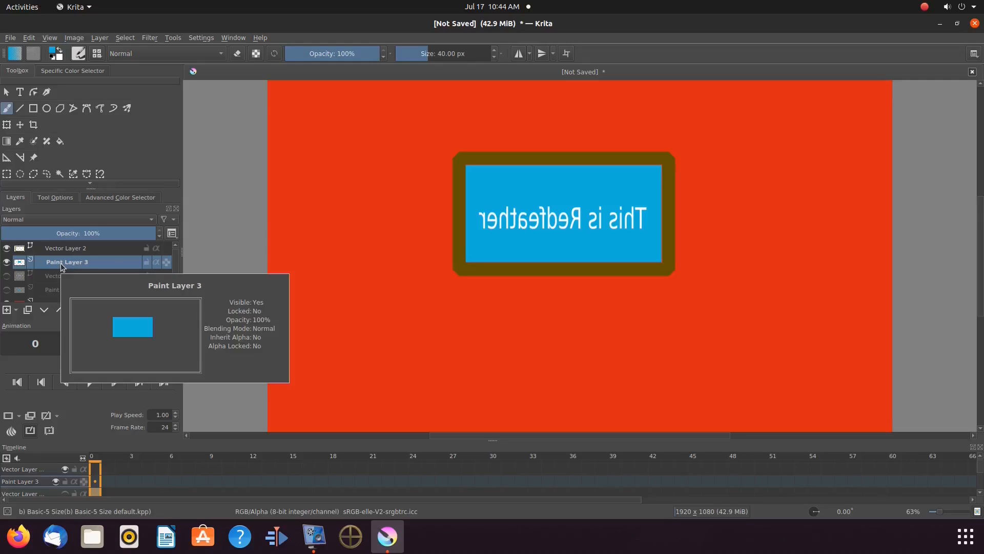
left_click(6, 125)
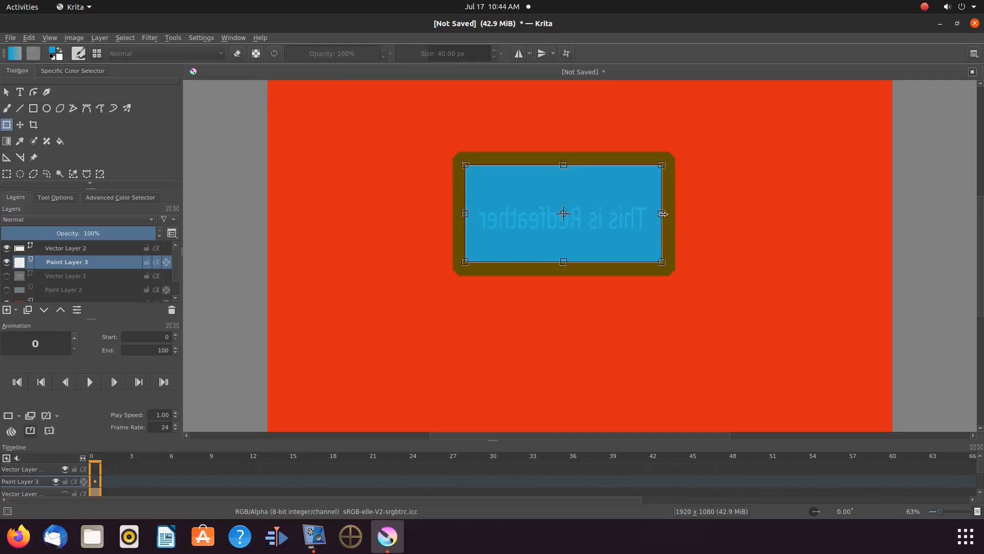
left_click_drag(663, 213, 662, 212)
left_click_drag(565, 164, 566, 163)
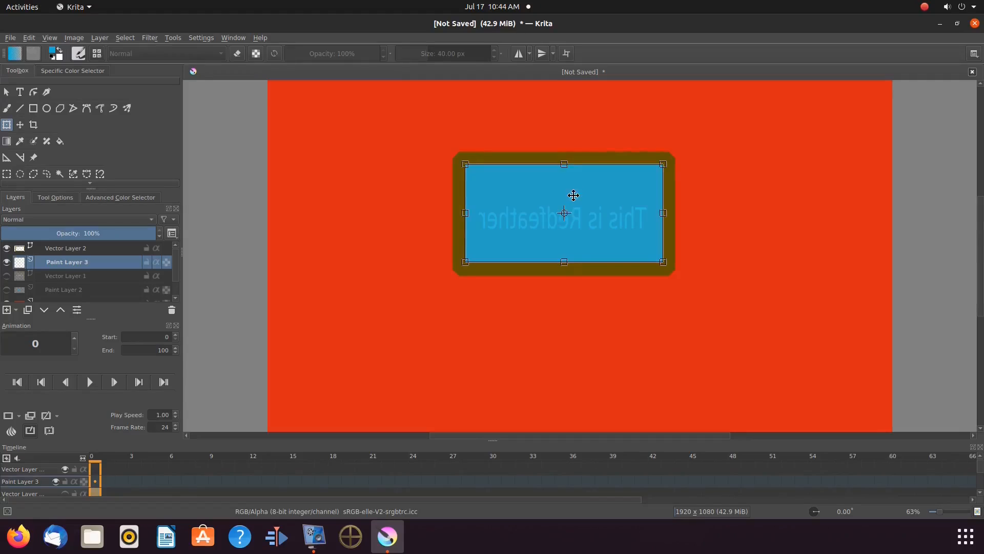
left_click_drag(565, 264, 564, 265)
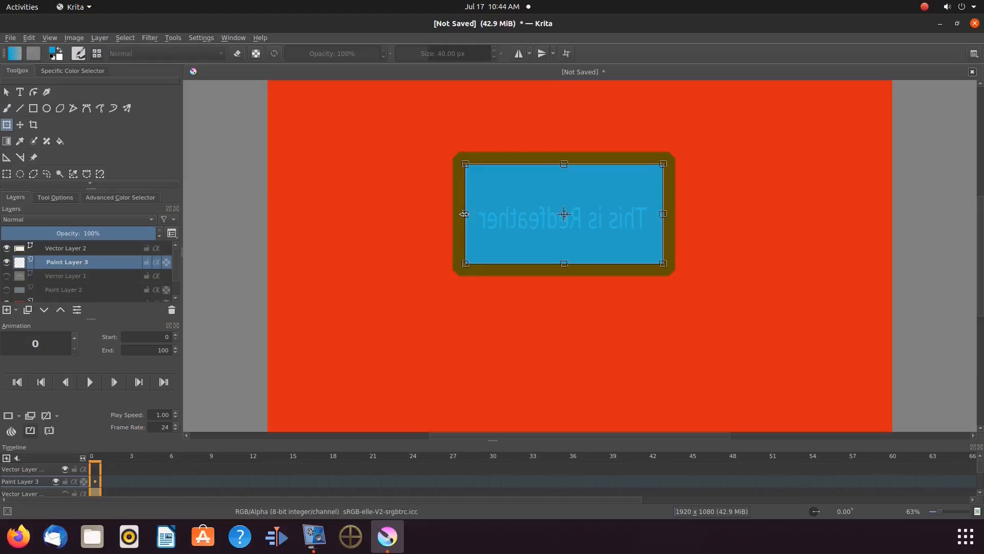
left_click_drag(464, 213, 463, 213)
left_click(7, 109)
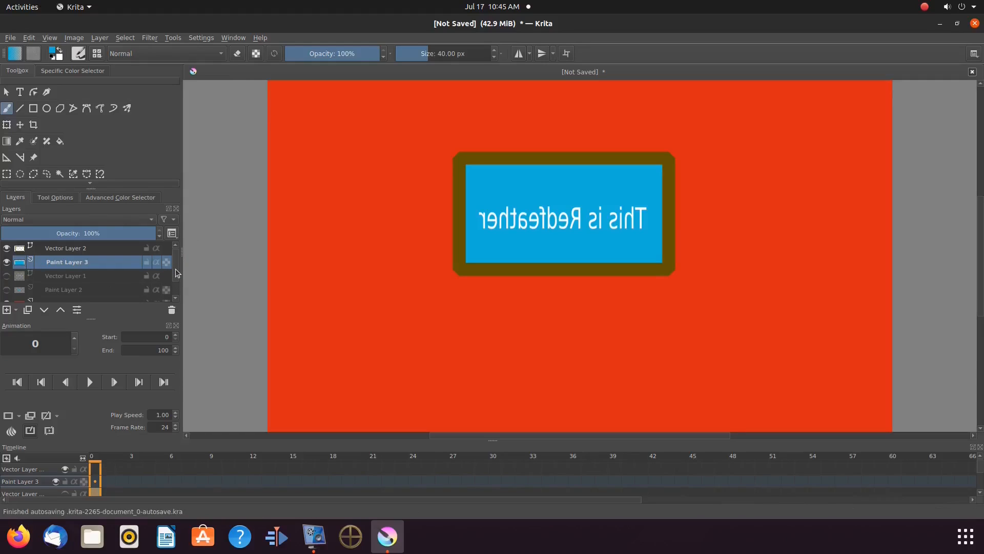
scroll(175, 270, "down", 2)
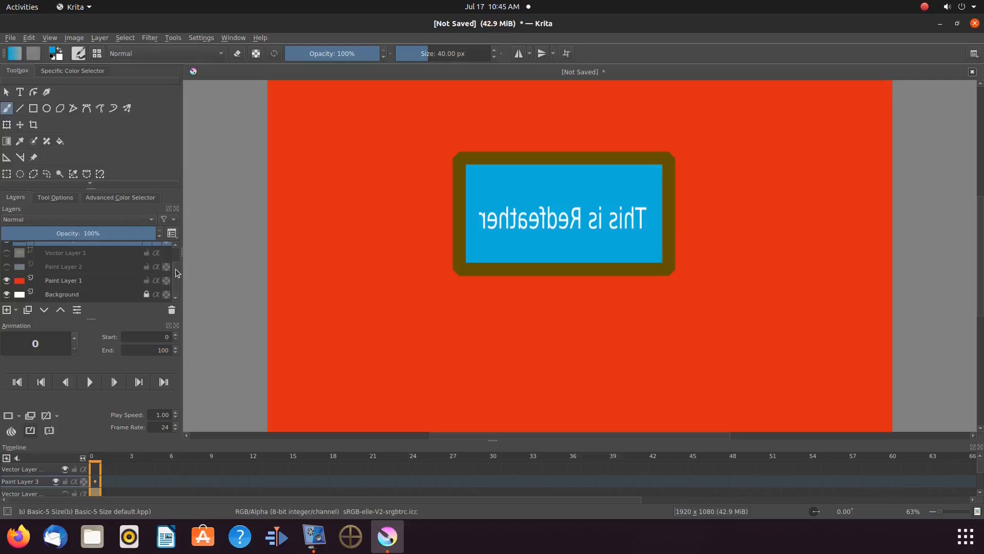
scroll(175, 269, "up", 2)
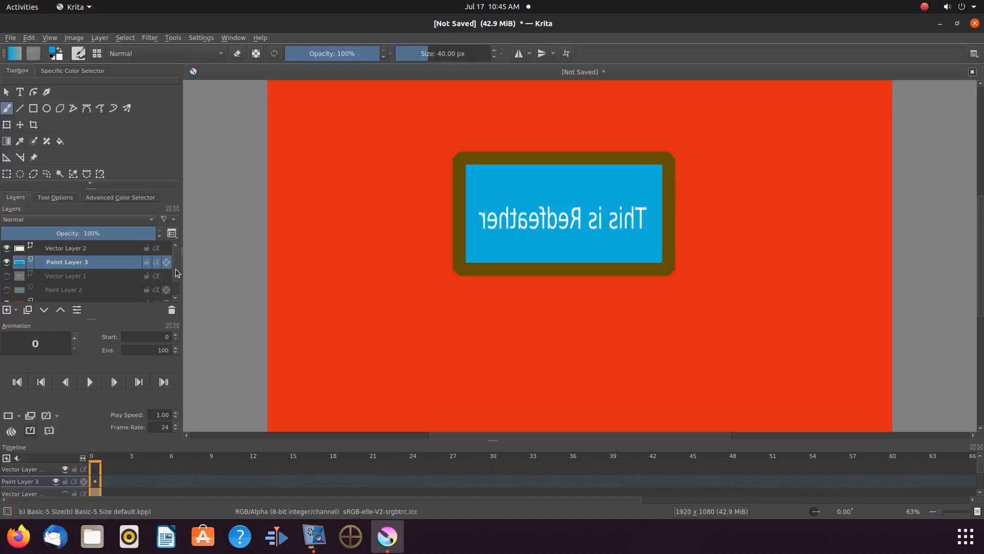
scroll(176, 268, "down", 2)
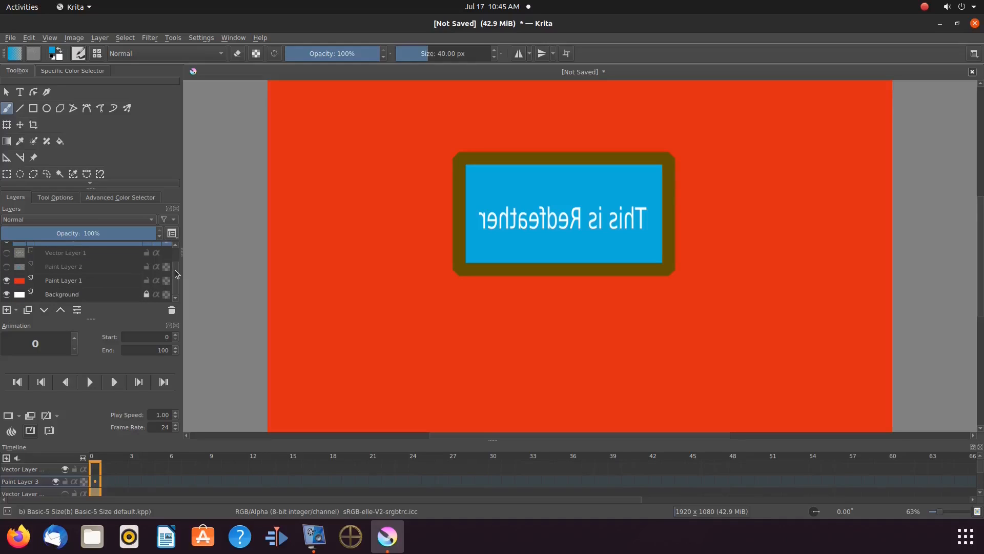